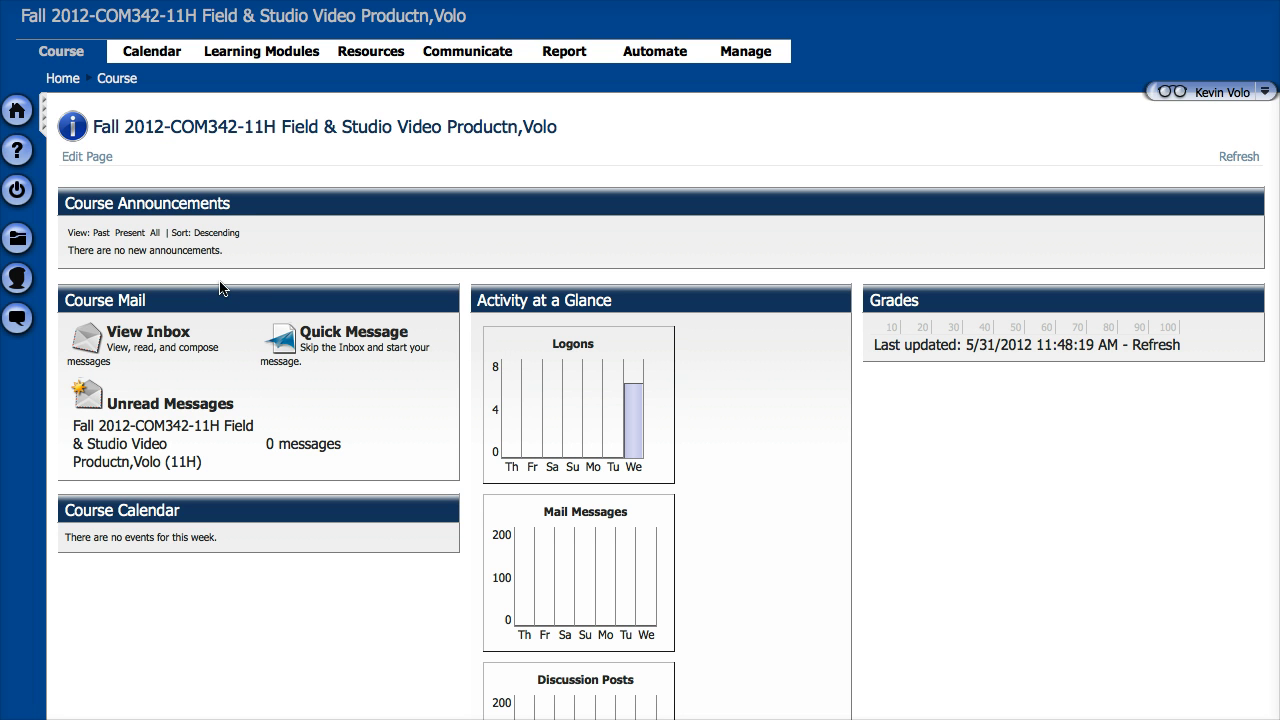
Step: Start a new course announcement reading "Hello! Welcome to COM342. See you in class soon! And in the words of the great Ron Burgundy...Canonball!"
triple_click(216, 126)
click(98, 196)
click(1211, 202)
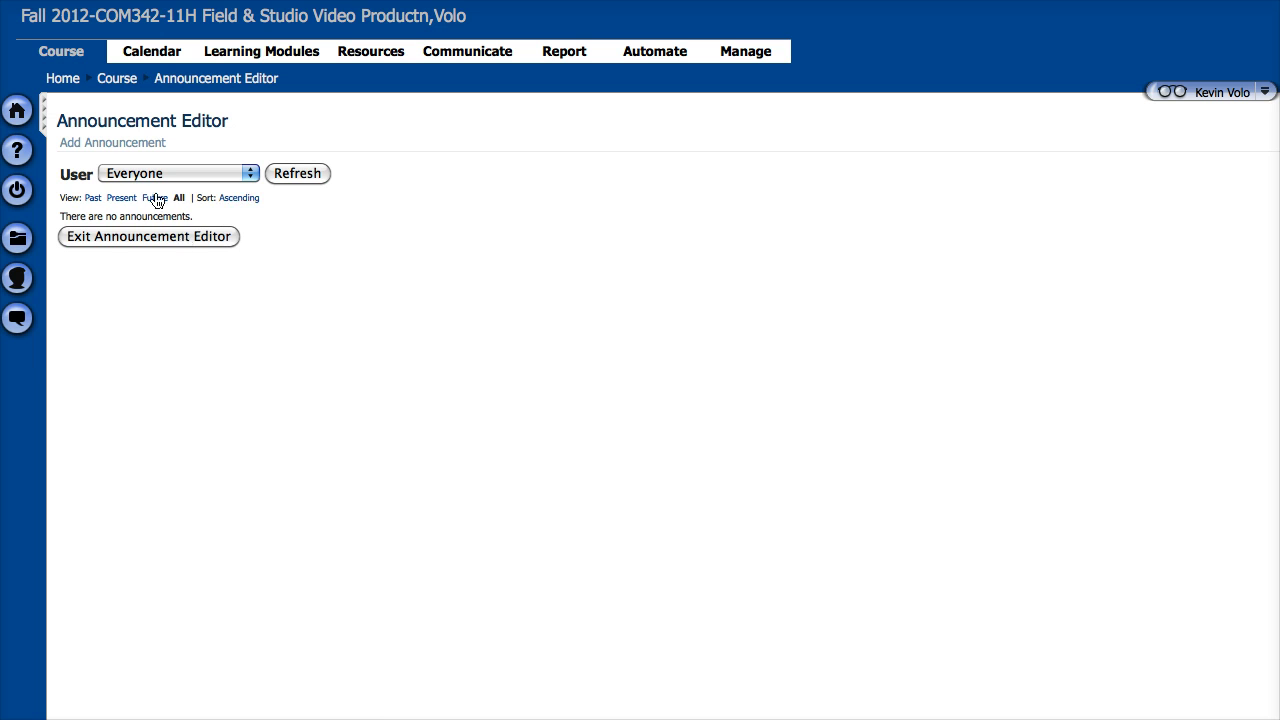
click(91, 146)
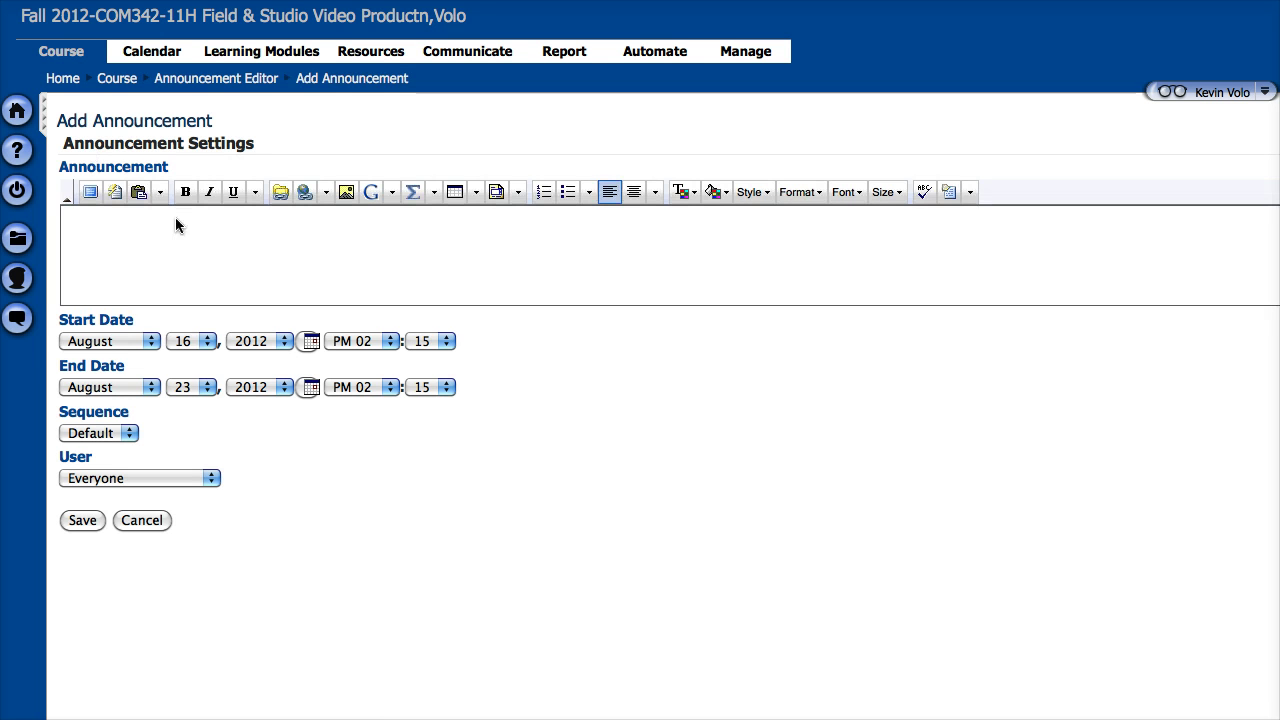
click(479, 265)
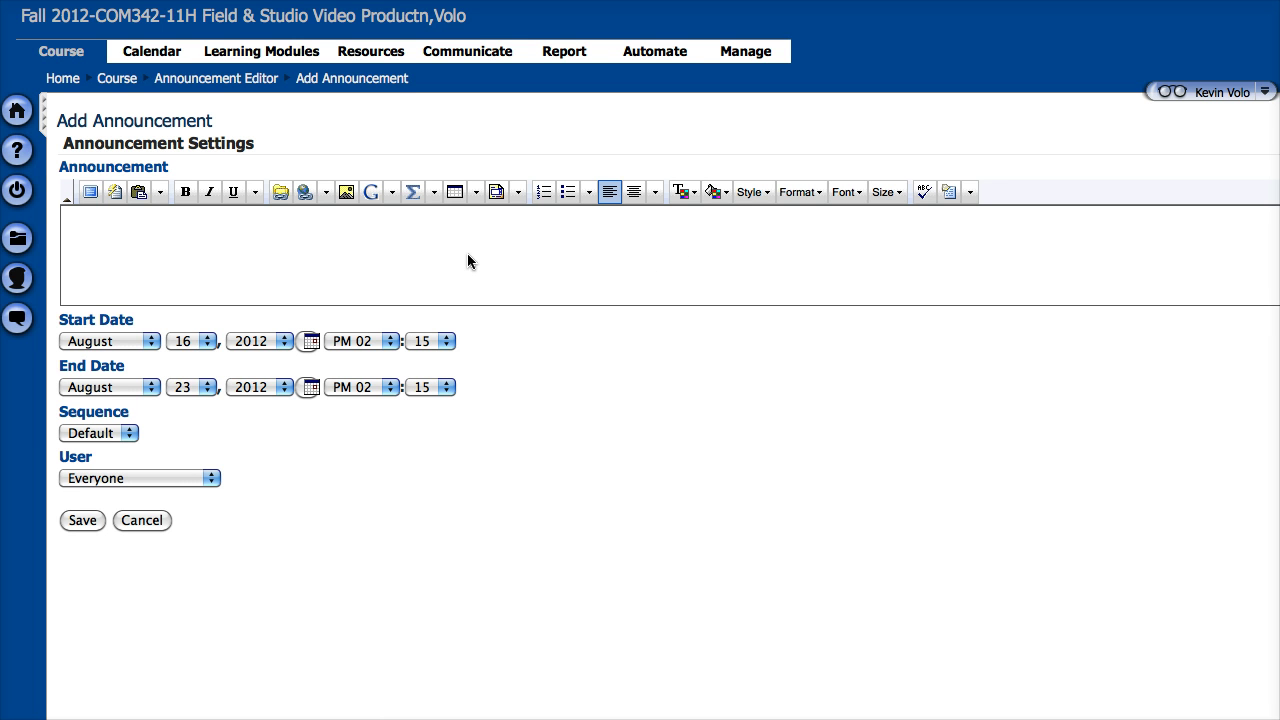
text(Hello! Welcome to COM342. See you in class soon! And in the words of the great Ron Burgundy...Canonball!)
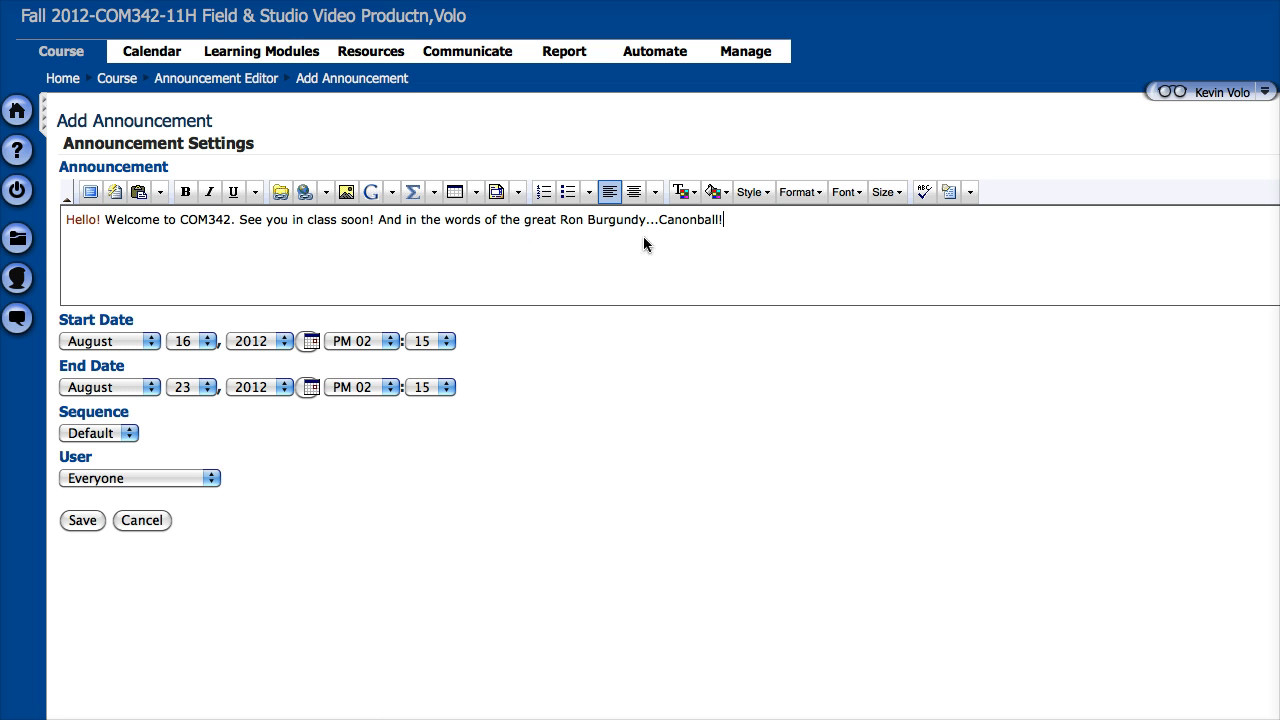
Step: Format the whole announcement text as Heading 1
triple_click(697, 223)
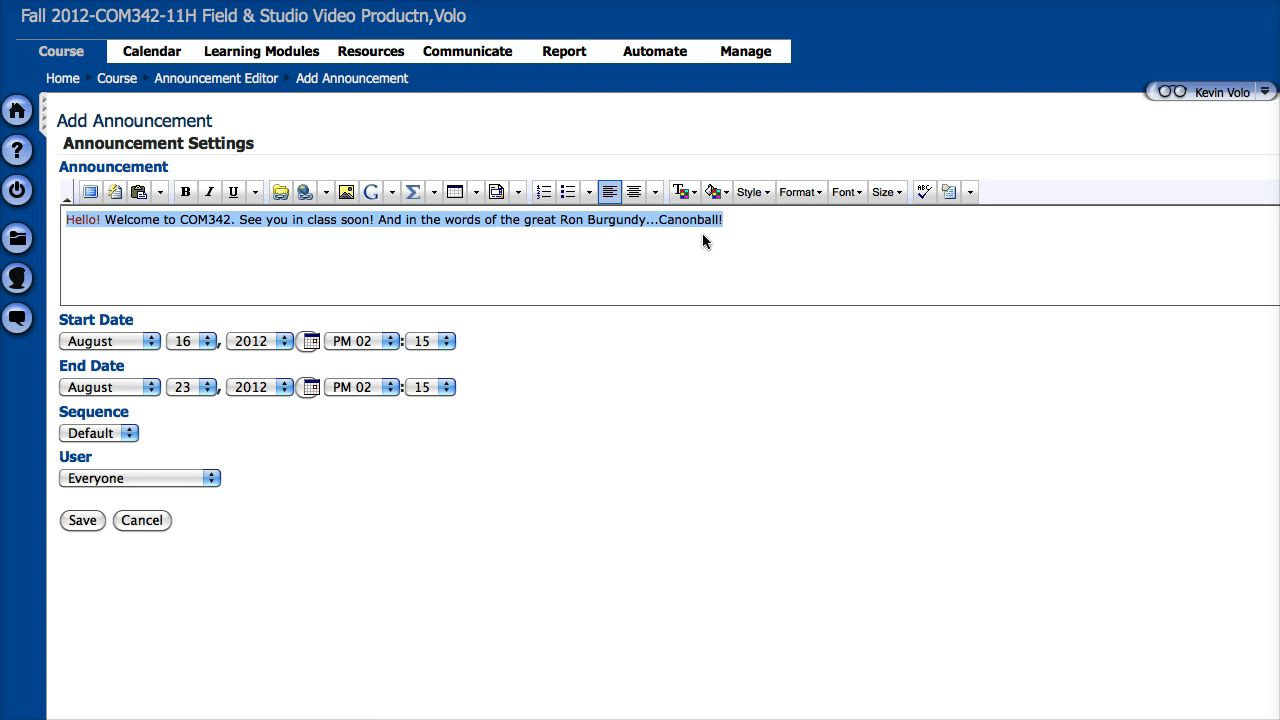
triple_click(689, 223)
triple_click(495, 225)
click(808, 195)
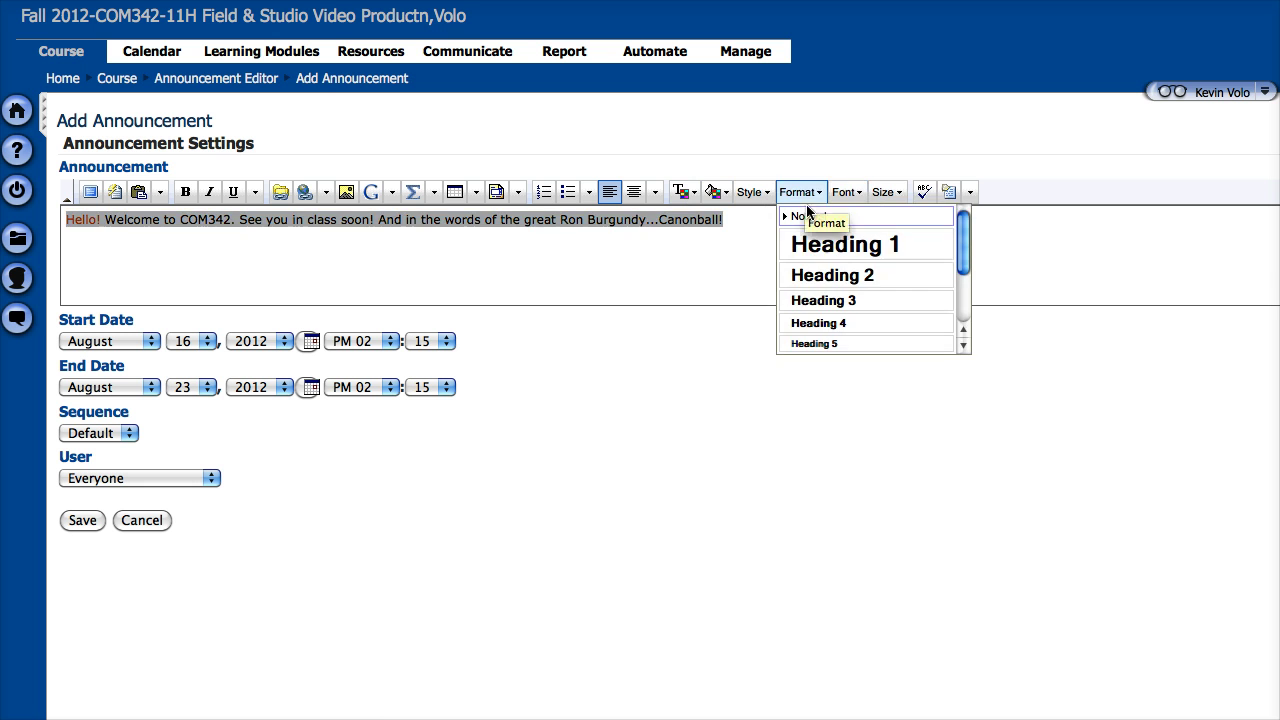
click(814, 243)
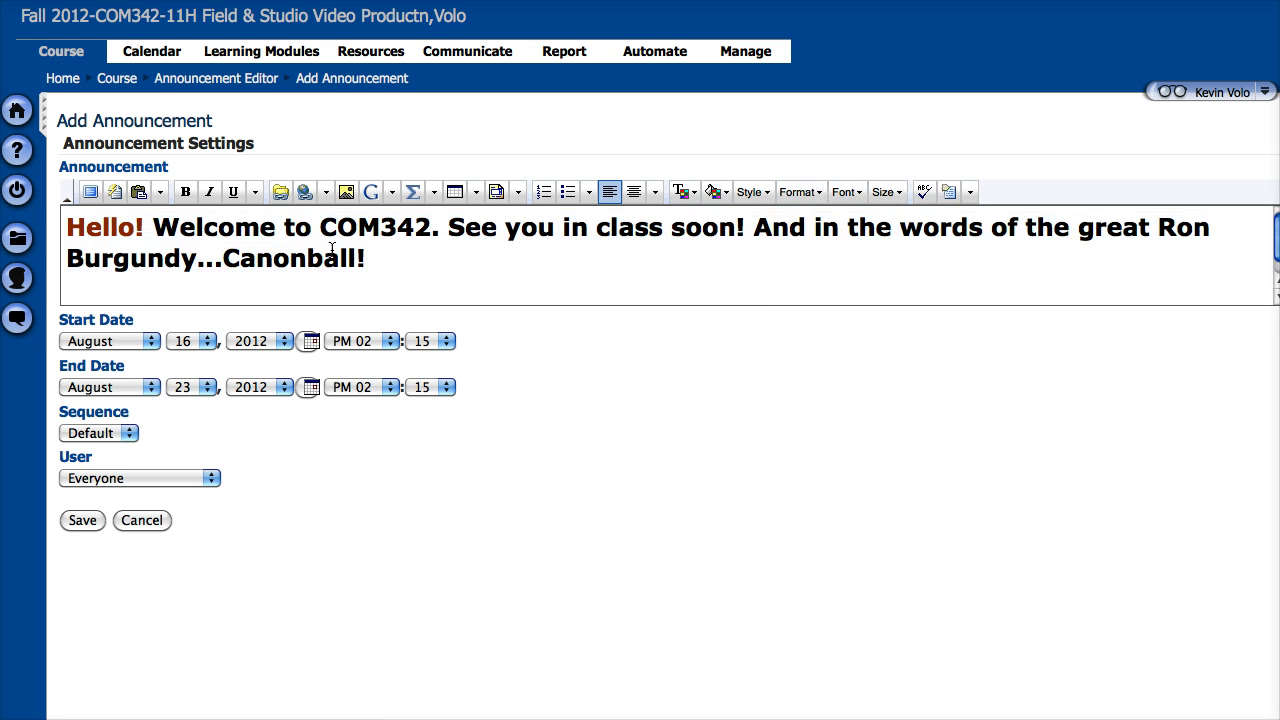
Step: Change the text color of "Hello!" in the announcement to dark red
double_click(108, 232)
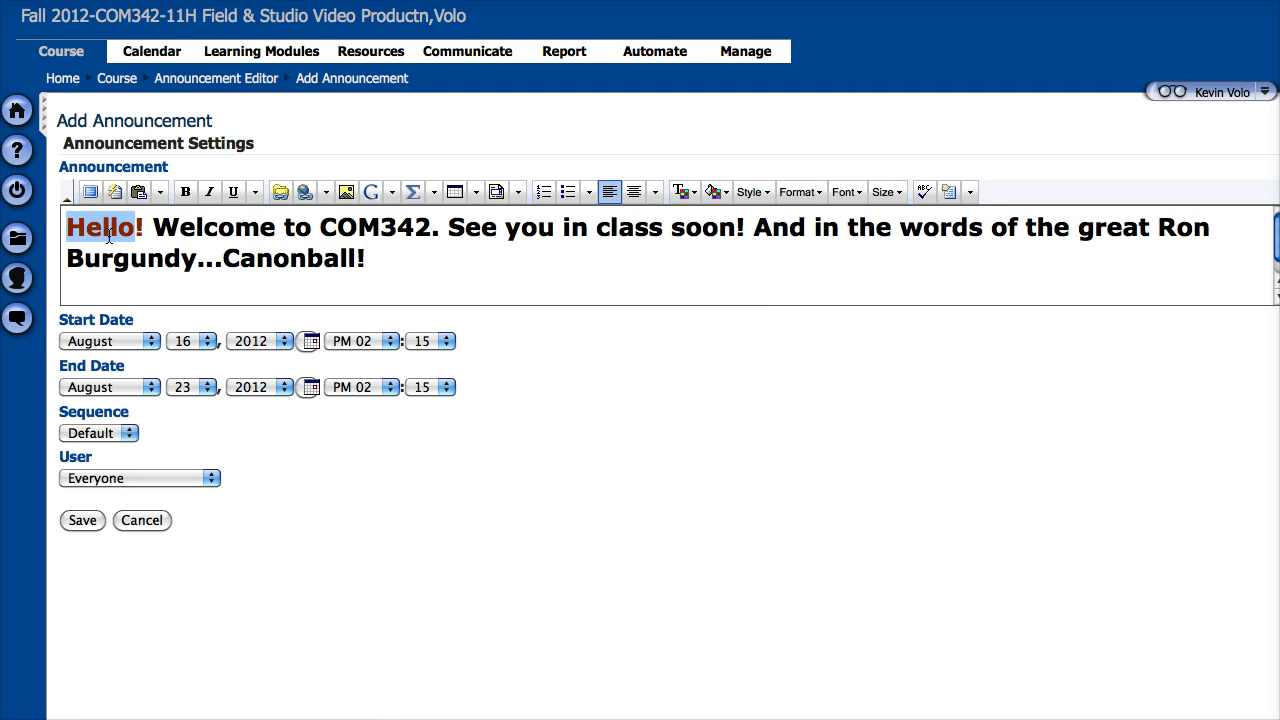
click(692, 192)
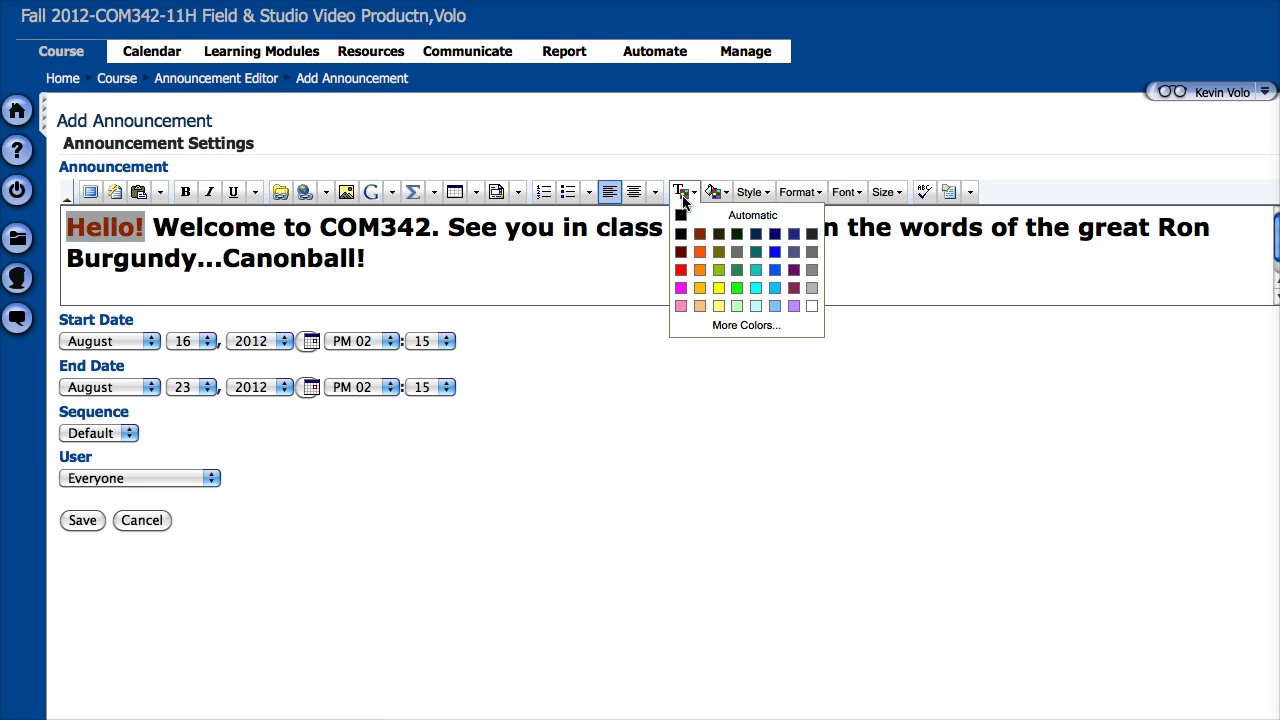
click(680, 252)
click(413, 254)
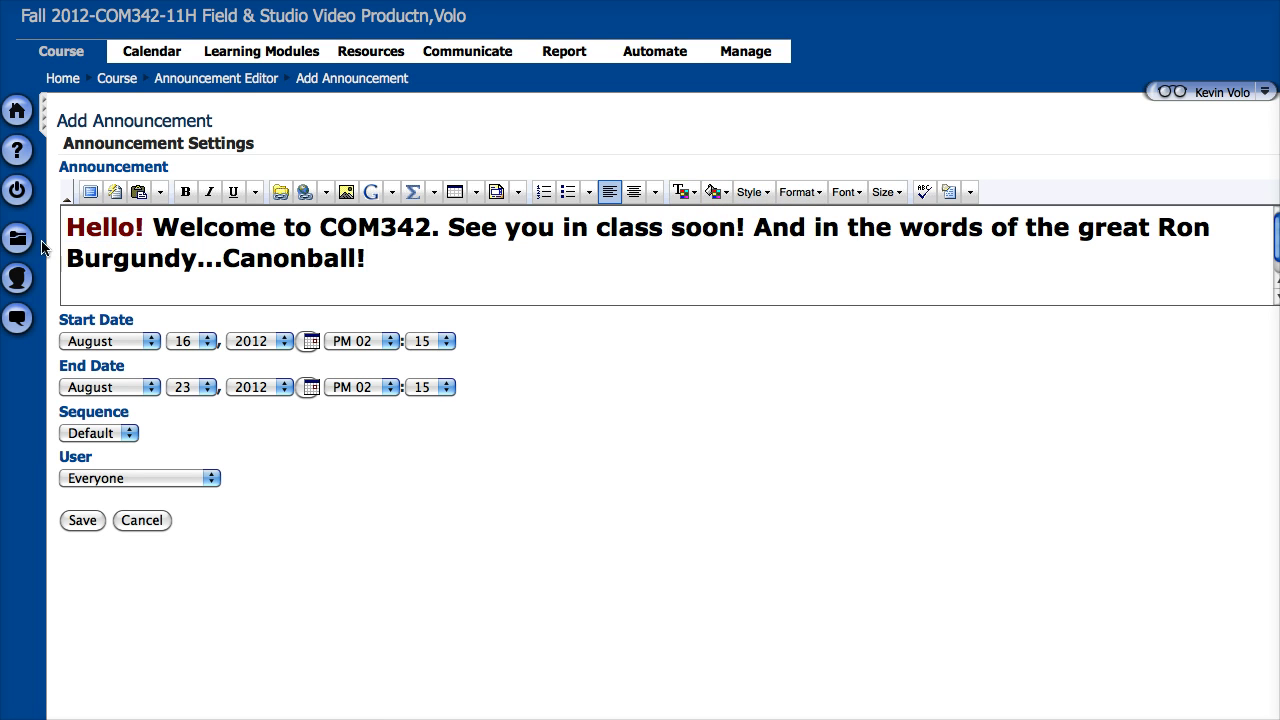
triple_click(112, 232)
click(113, 256)
Step: Set the announcement's start date to September 5, 2012
click(178, 343)
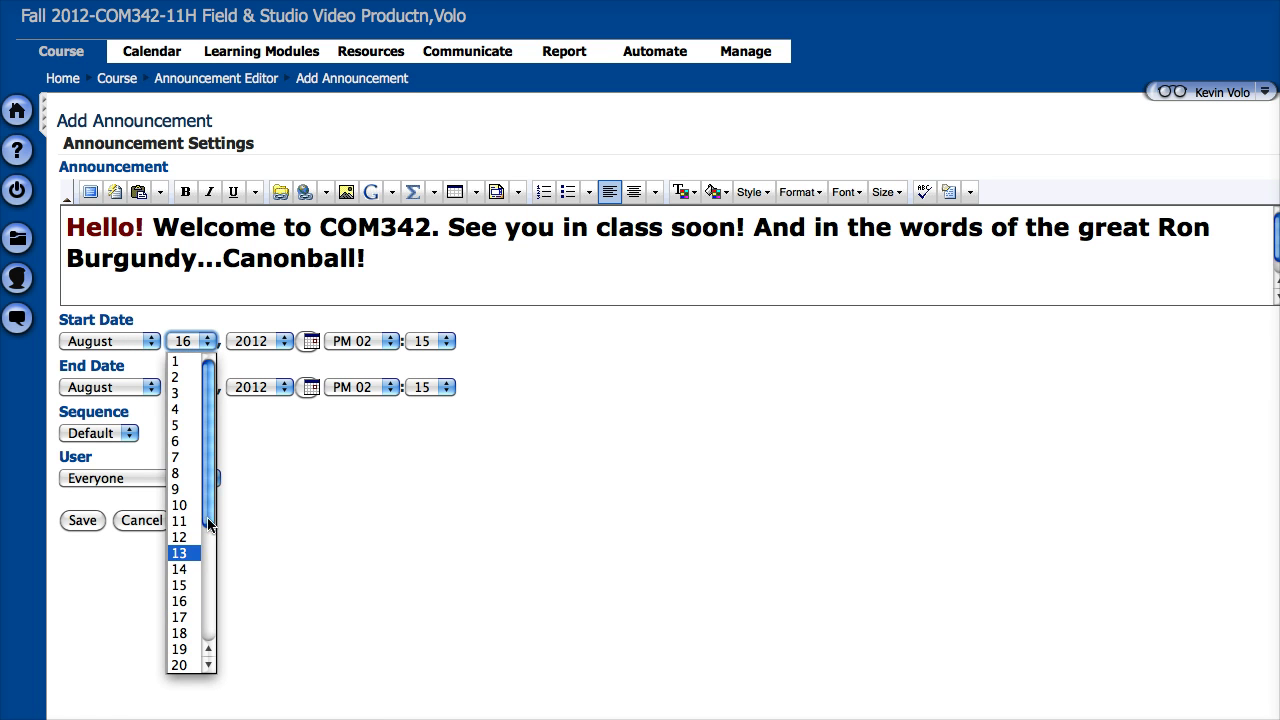
drag(208, 525, 208, 640)
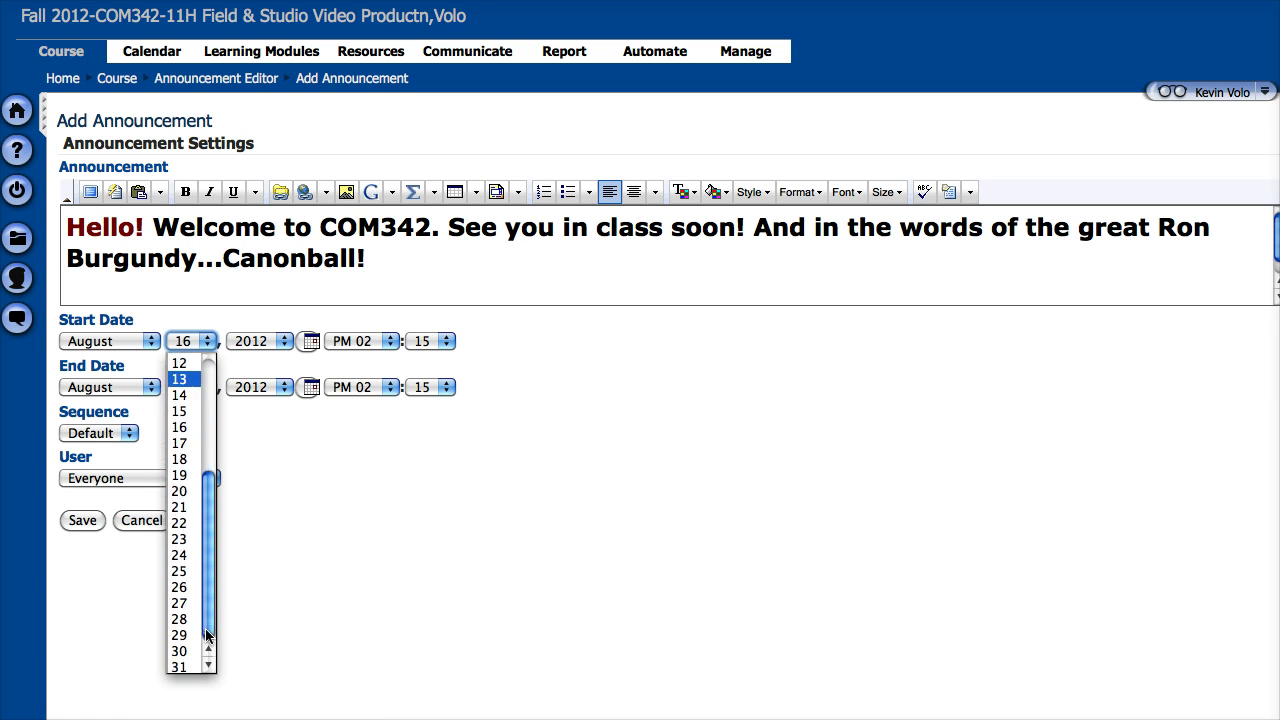
click(187, 648)
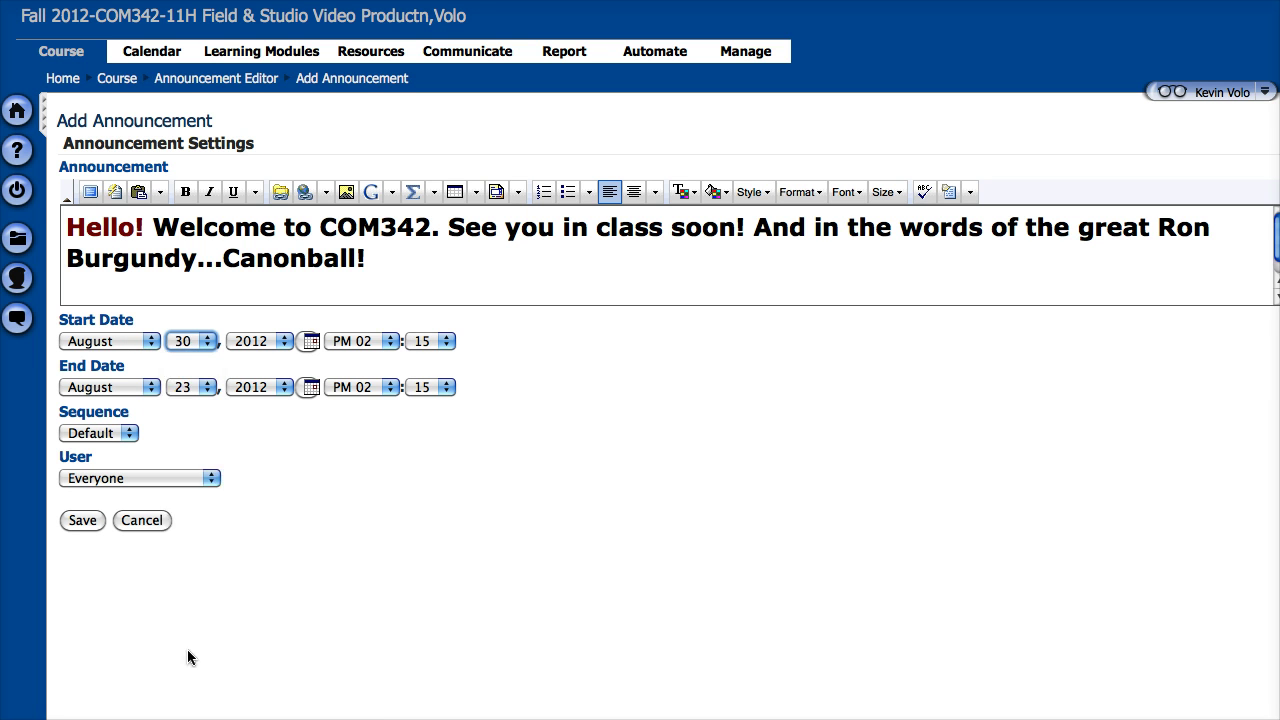
click(110, 341)
click(110, 489)
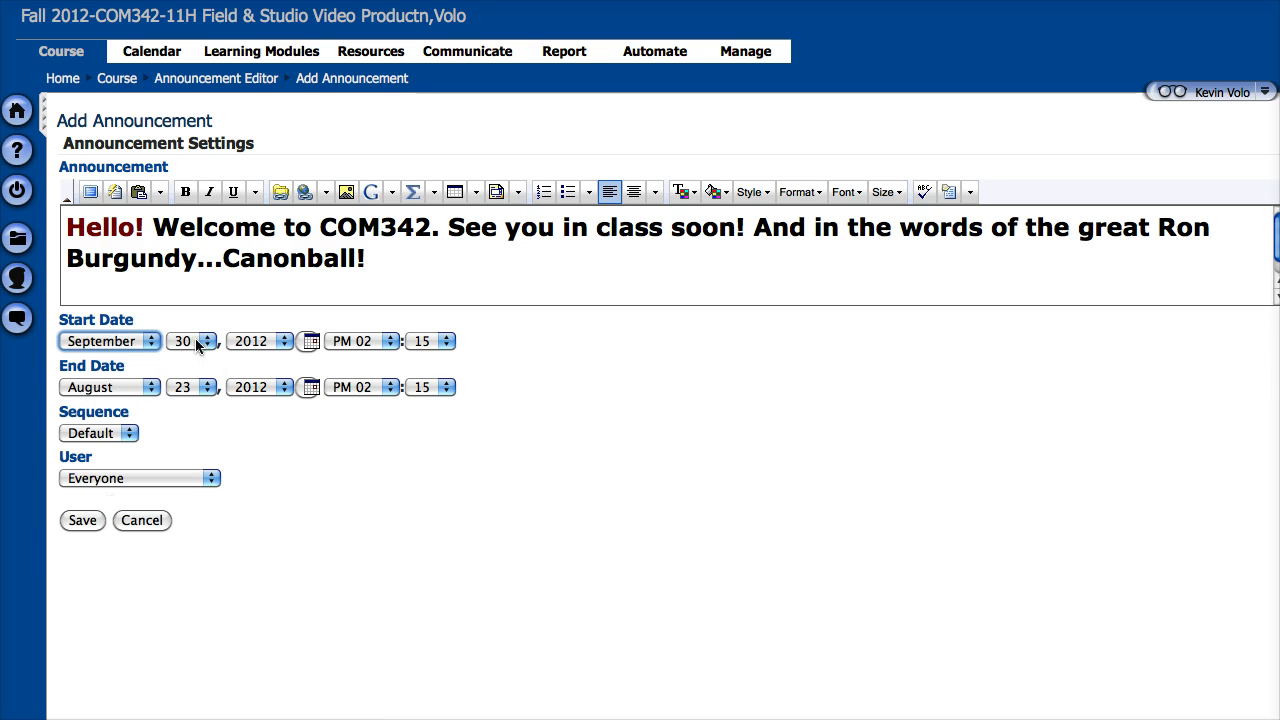
click(190, 341)
drag(212, 505, 212, 400)
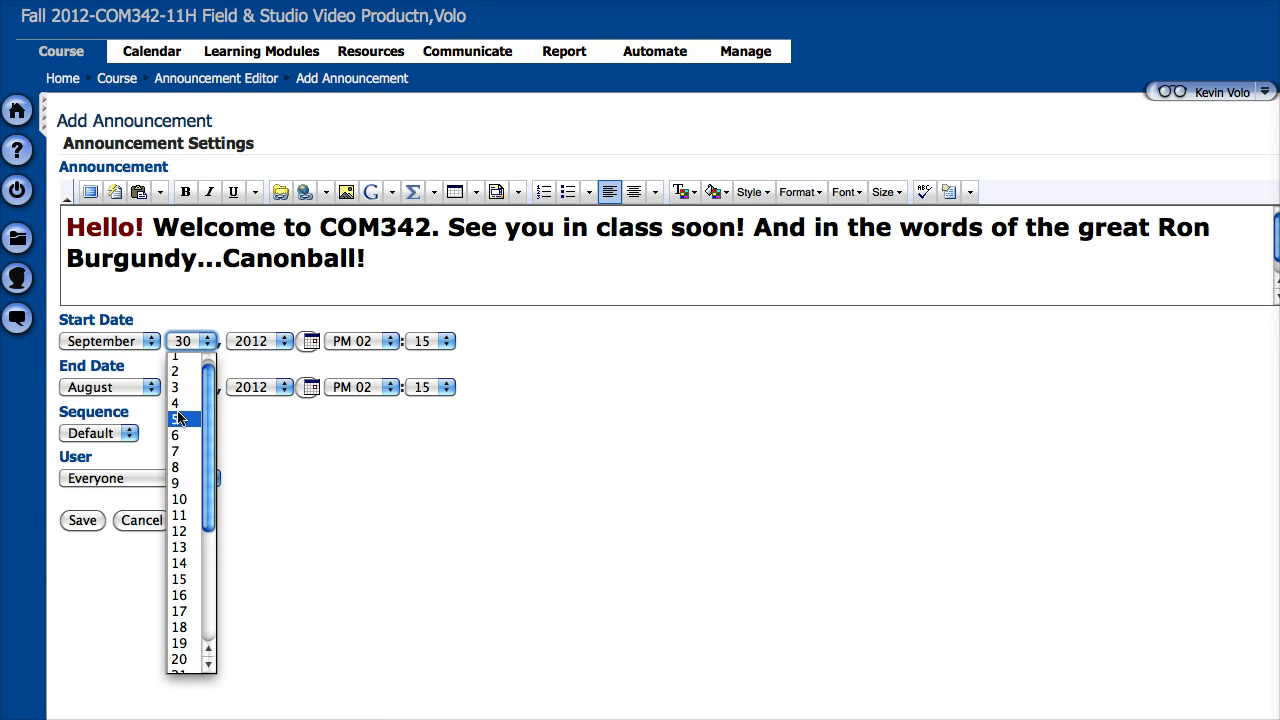
click(179, 421)
Step: Set the announcement's end date to September 17, 2012
click(185, 387)
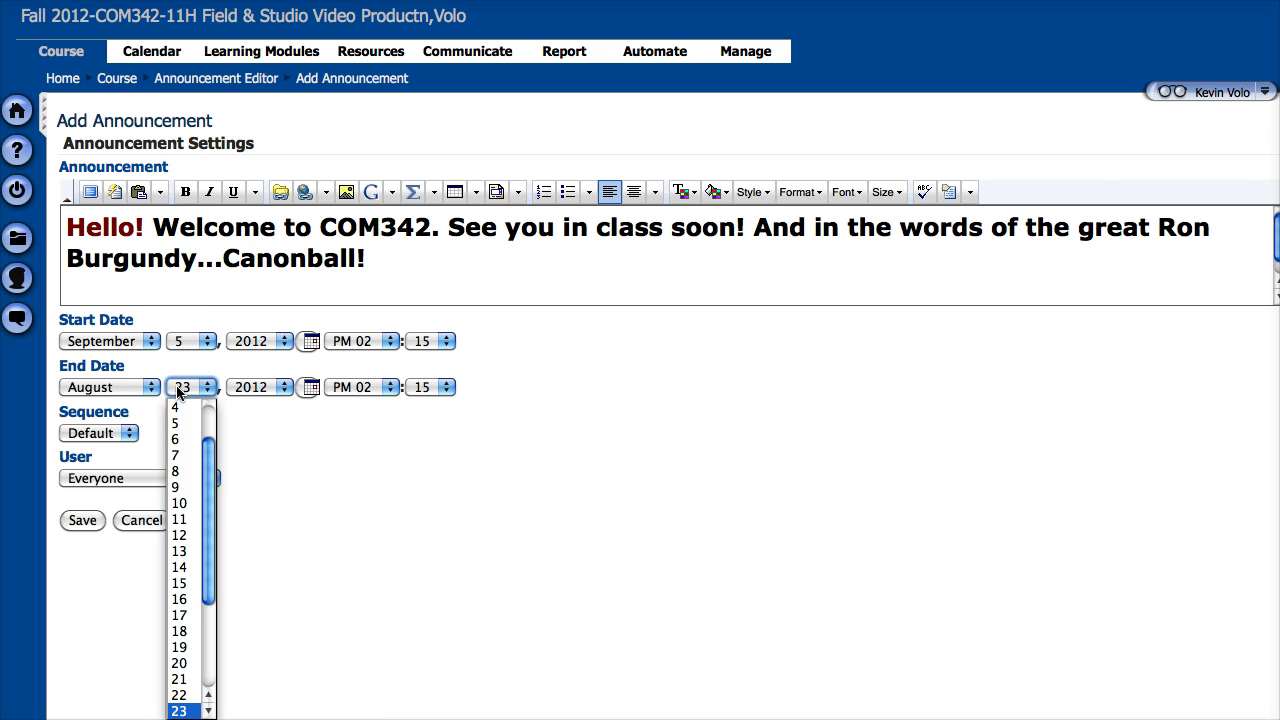
click(115, 388)
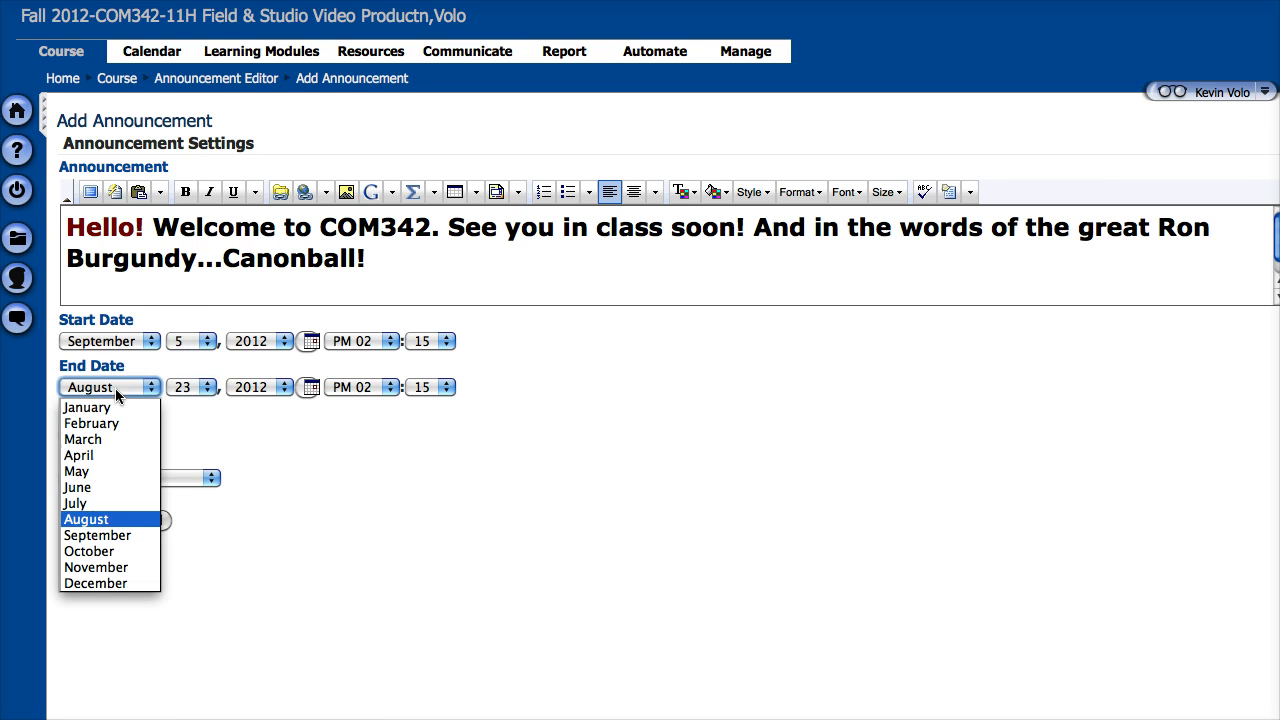
click(112, 535)
click(195, 386)
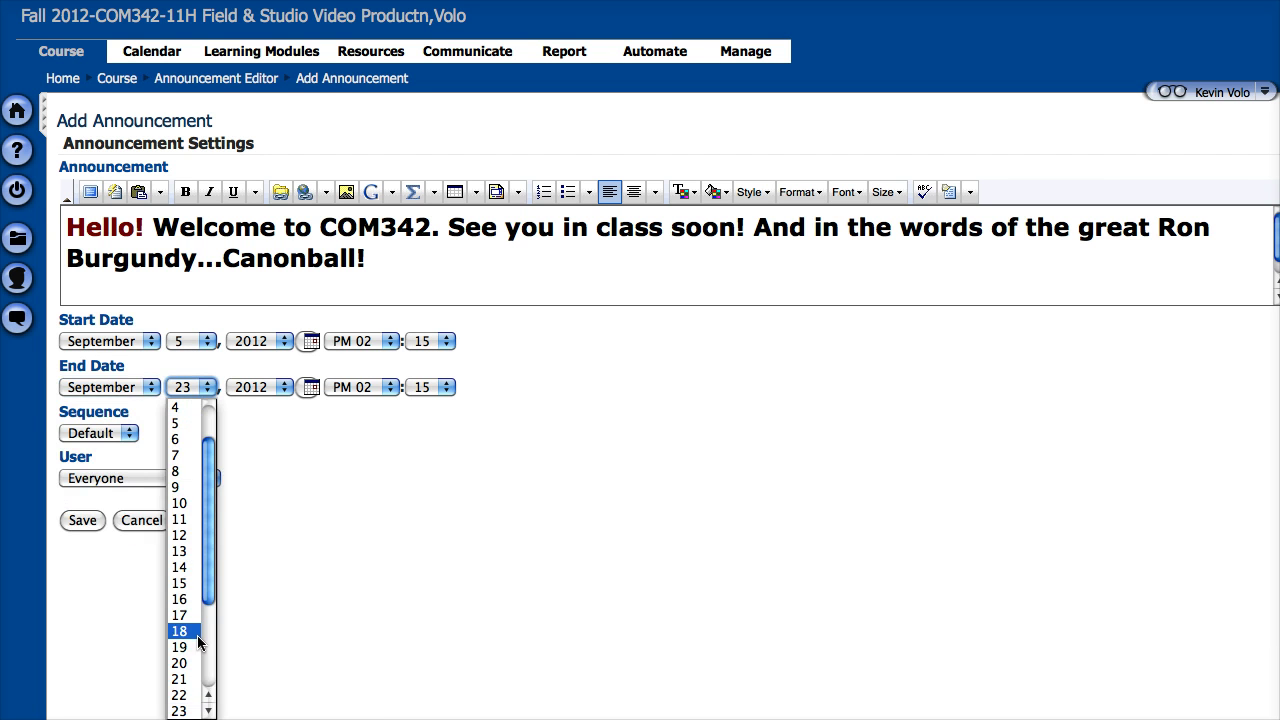
click(196, 624)
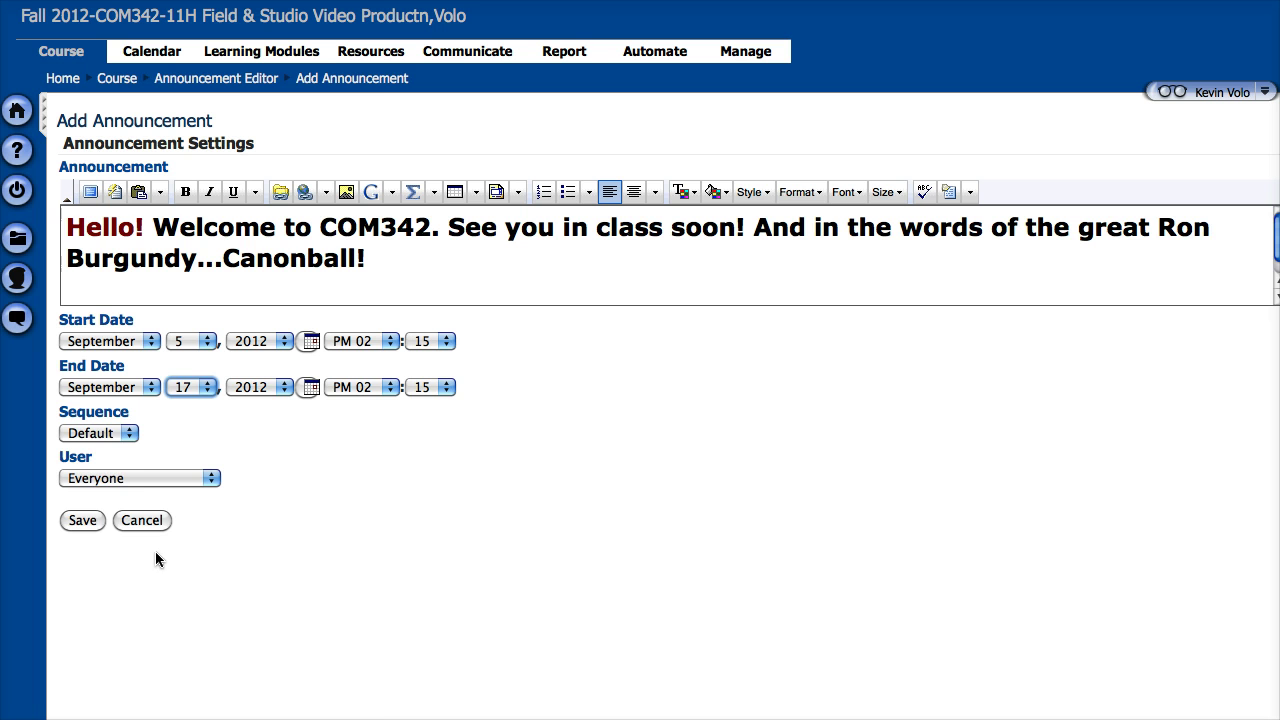
Step: Keep the sequence at Default and the user at Everyone, and save the announcement
click(108, 432)
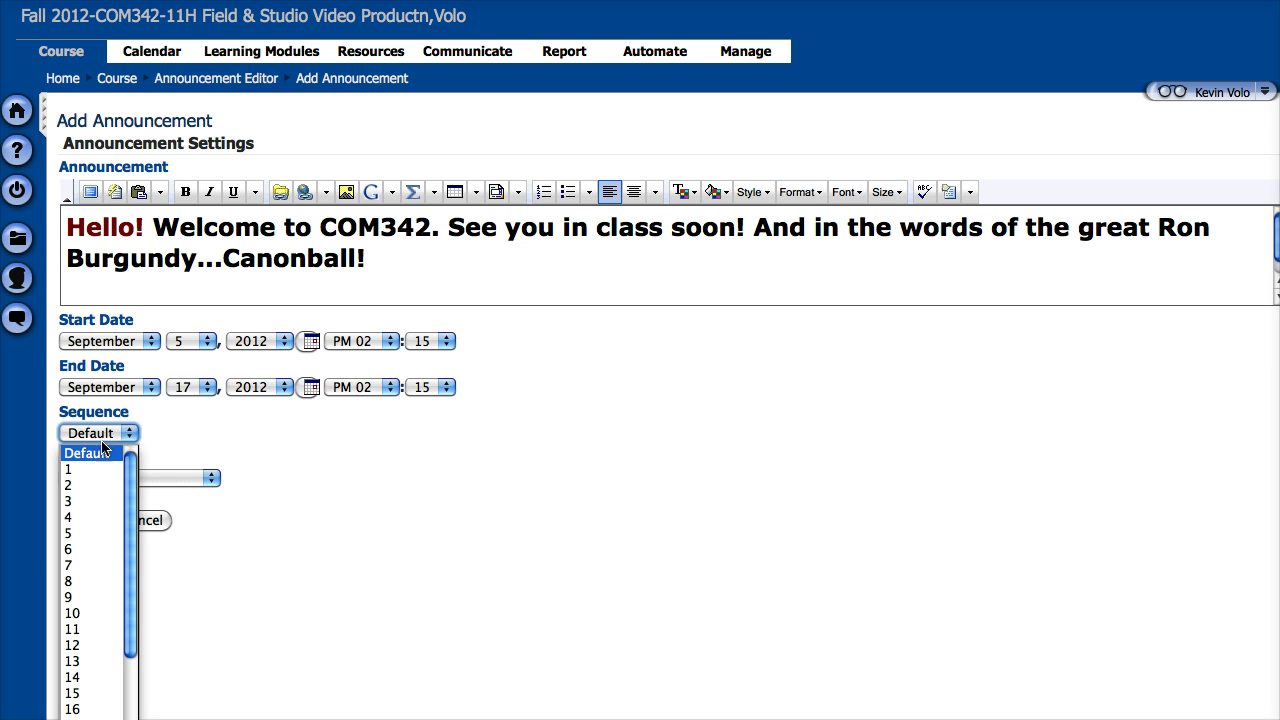
click(91, 454)
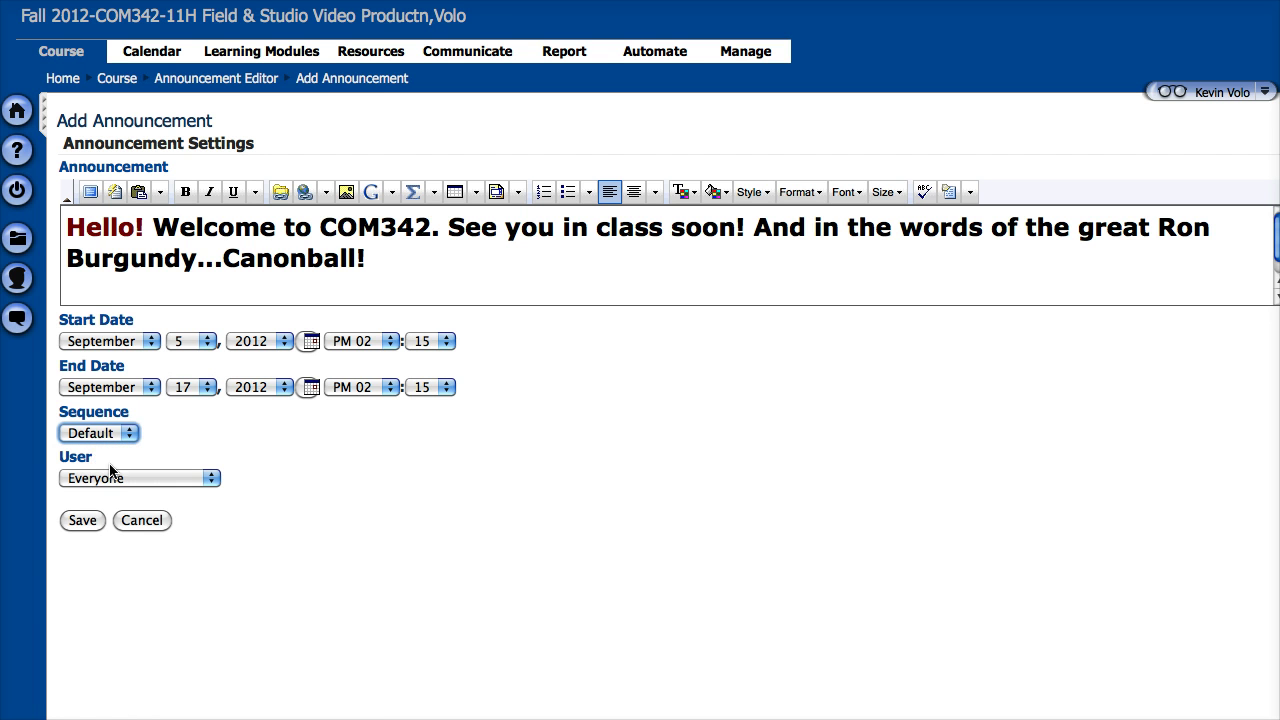
click(111, 478)
click(158, 474)
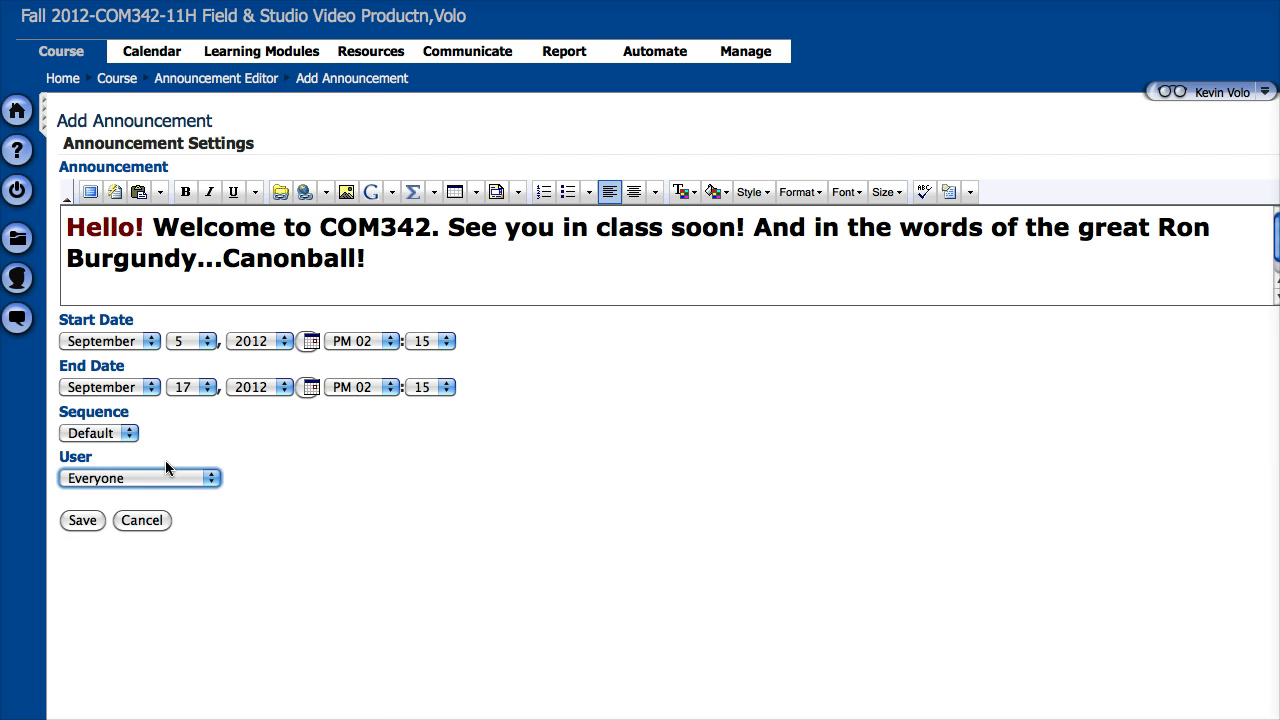
click(86, 524)
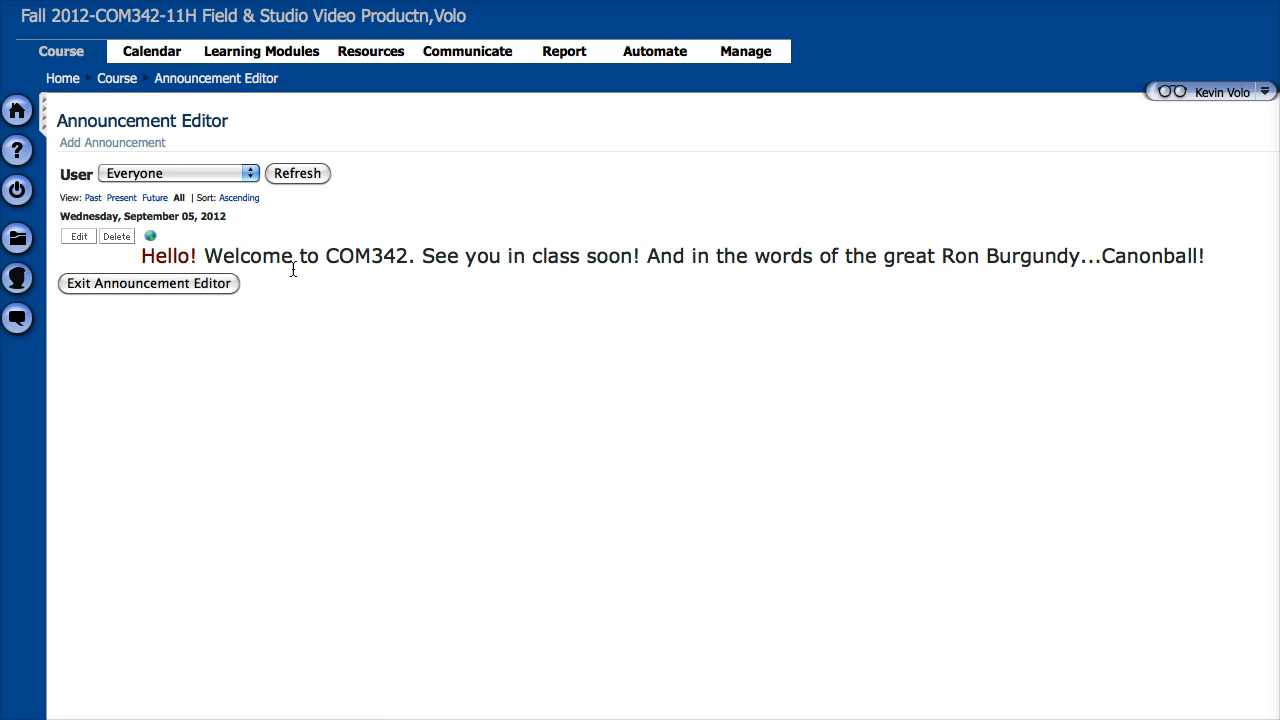
Step: Compare the announcements shown on the course page with those listed in the announcement editor
click(98, 287)
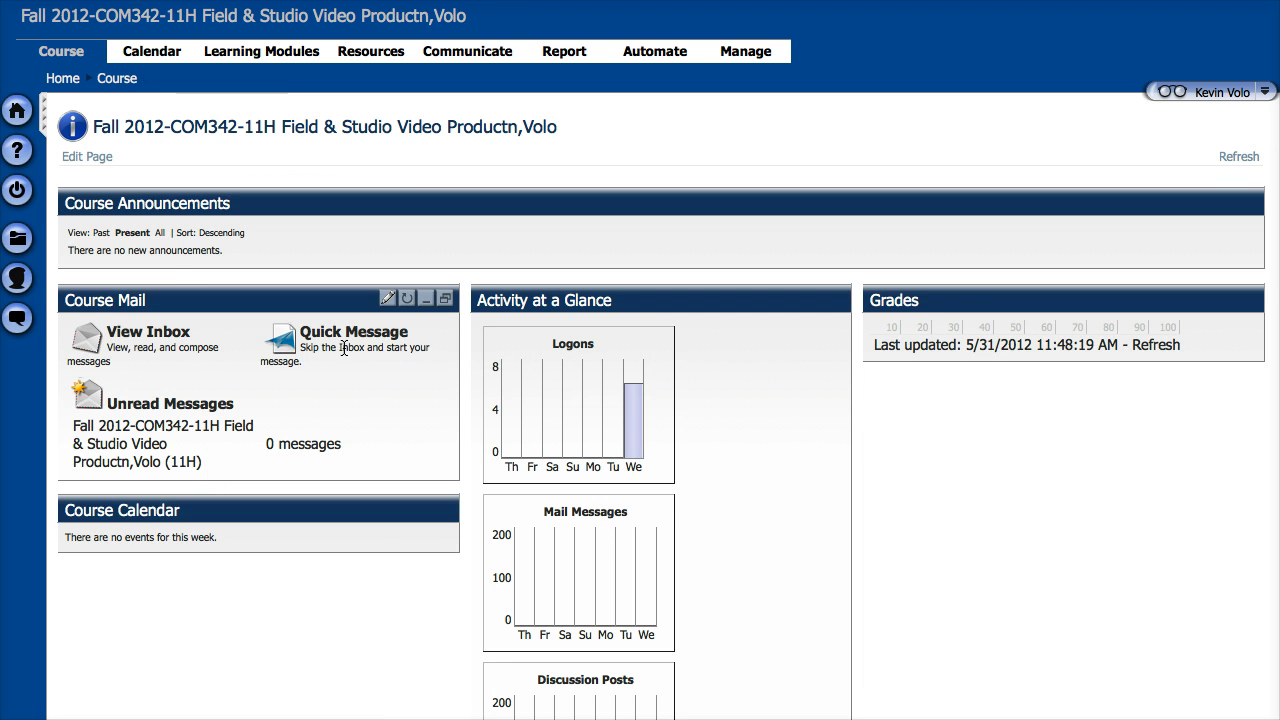
mouse_move(171, 261)
click(1213, 205)
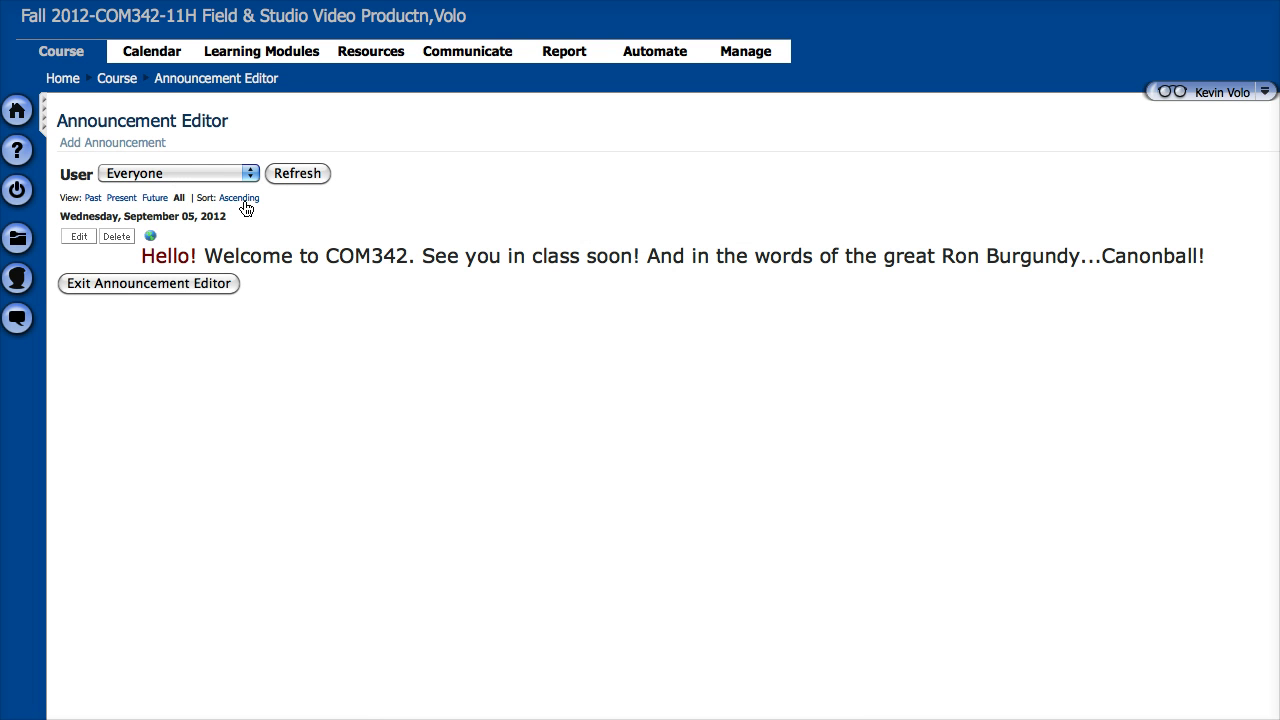
click(143, 284)
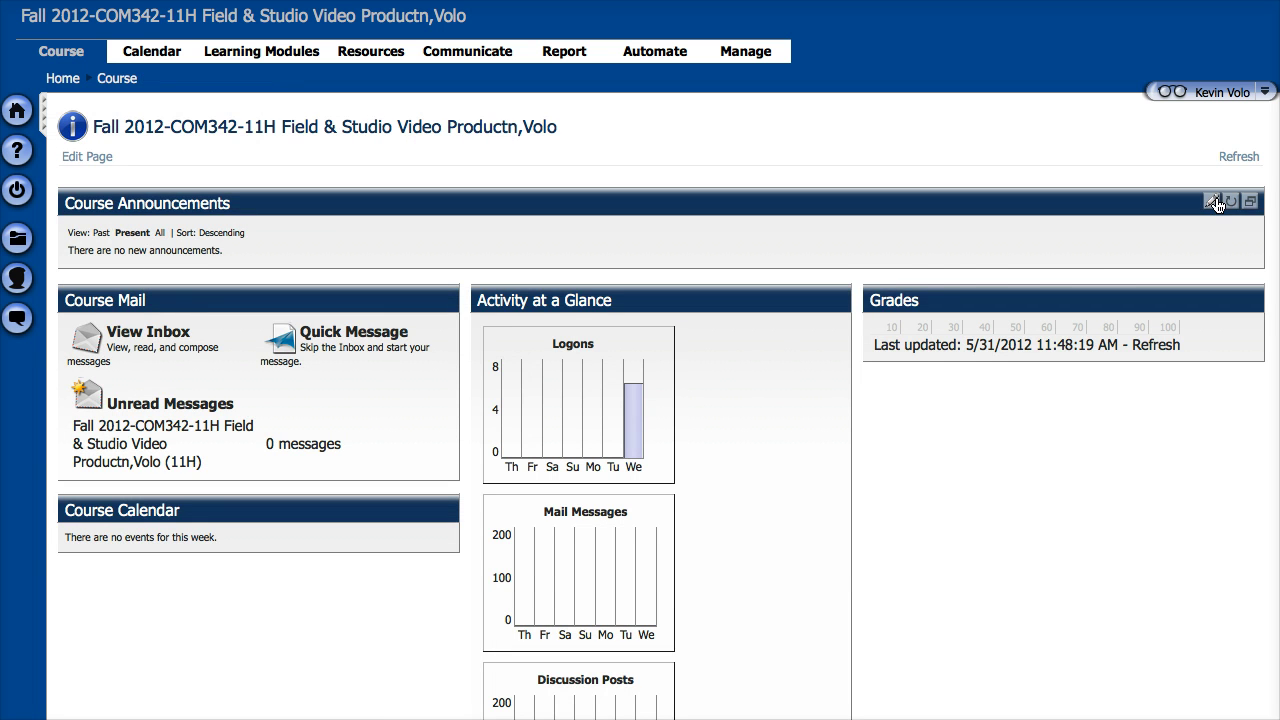
Step: Edit the saved announcement so that it starts on August 16, 2012, and save it
click(1214, 203)
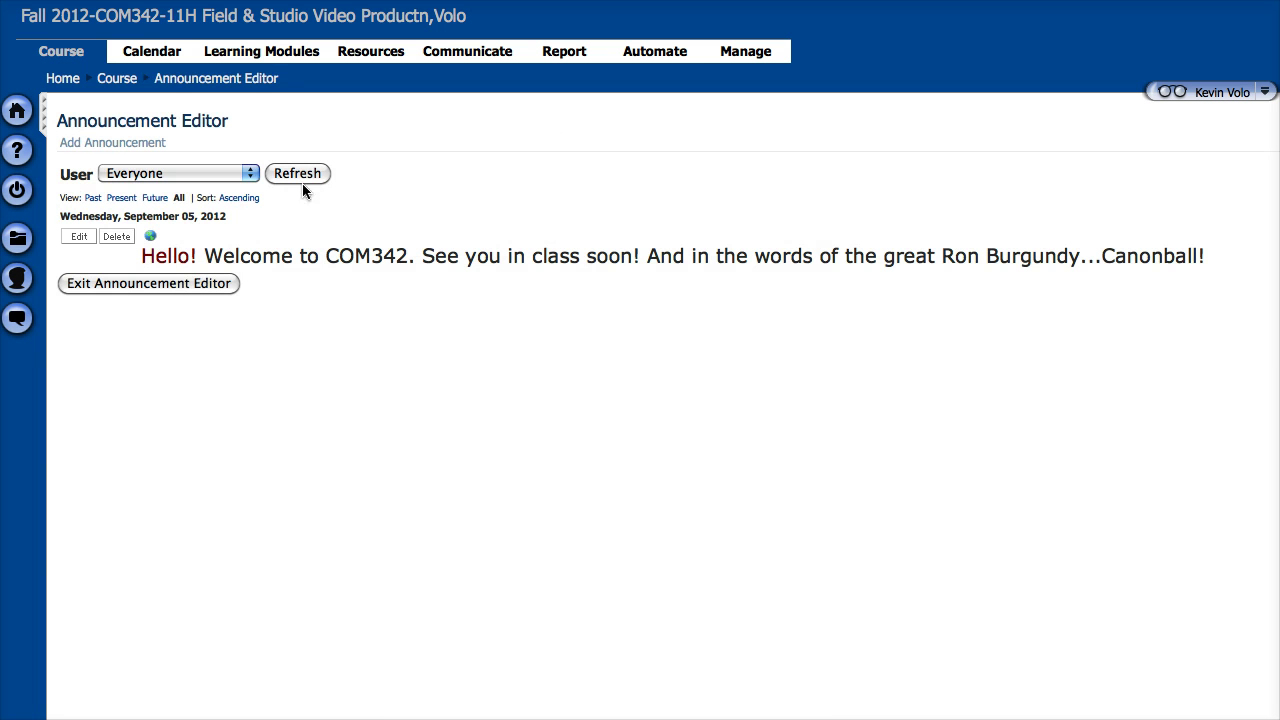
click(70, 243)
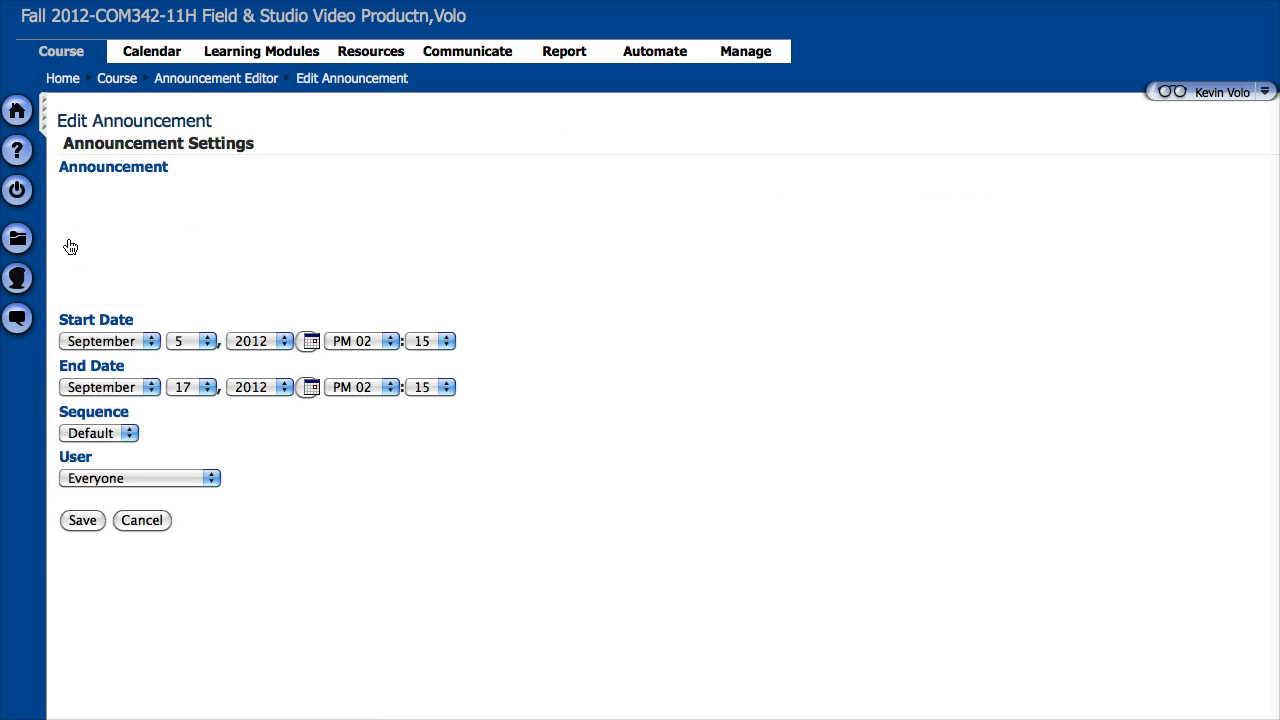
click(128, 342)
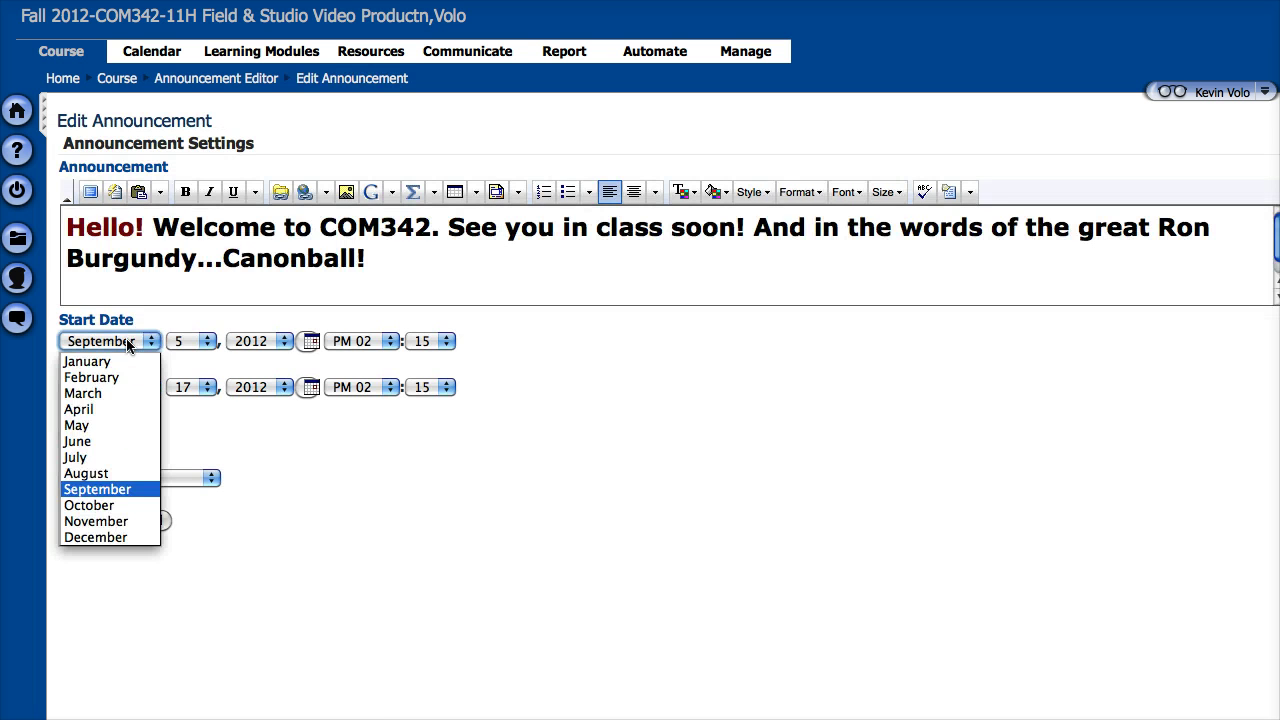
click(100, 473)
click(196, 342)
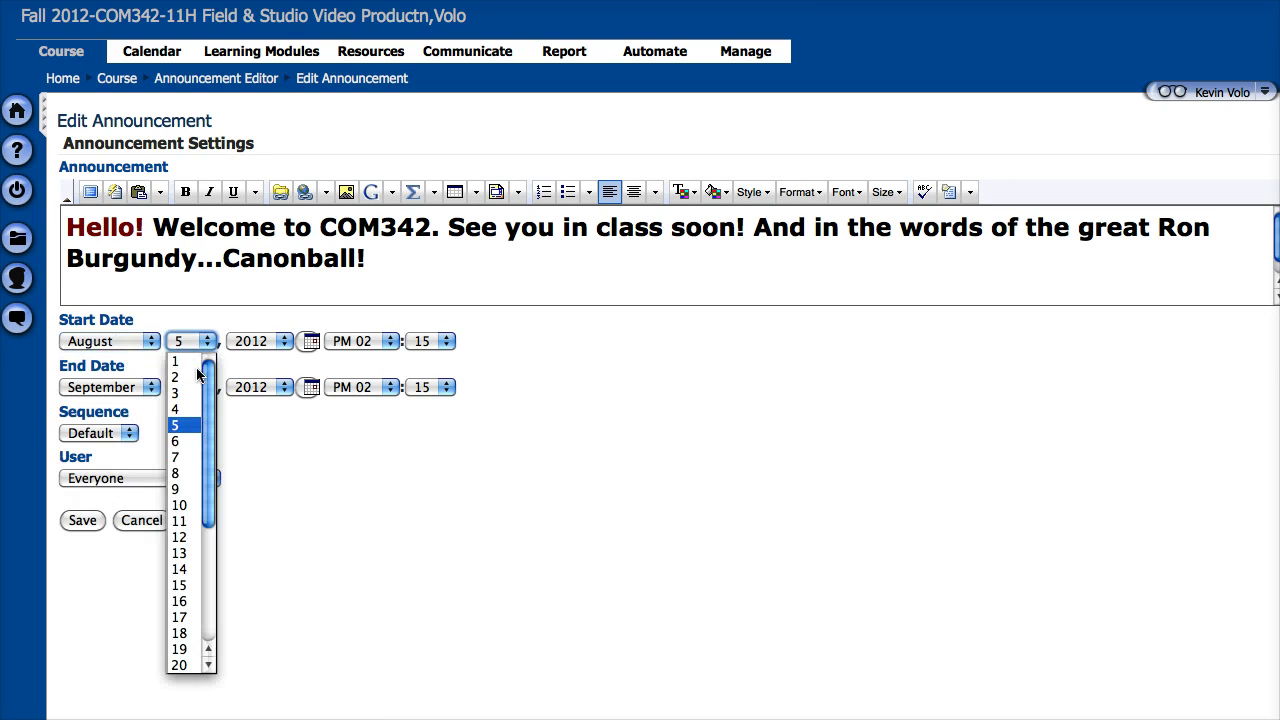
click(188, 605)
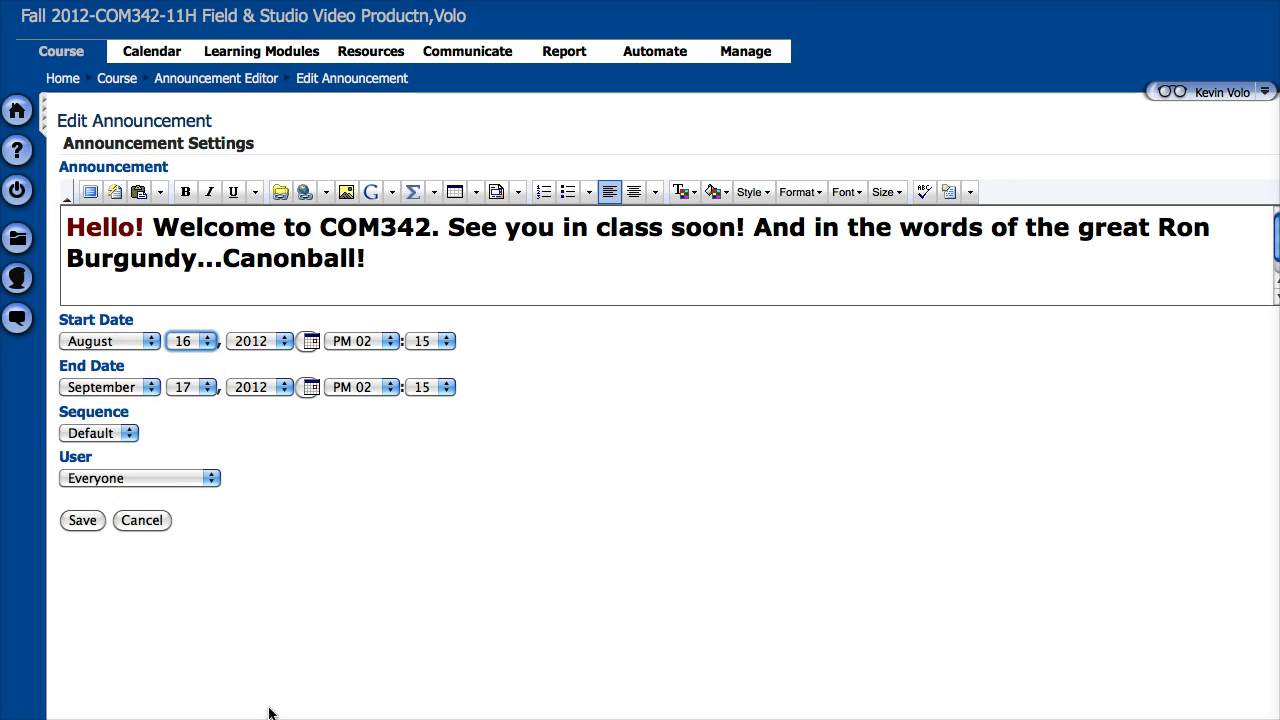
click(72, 524)
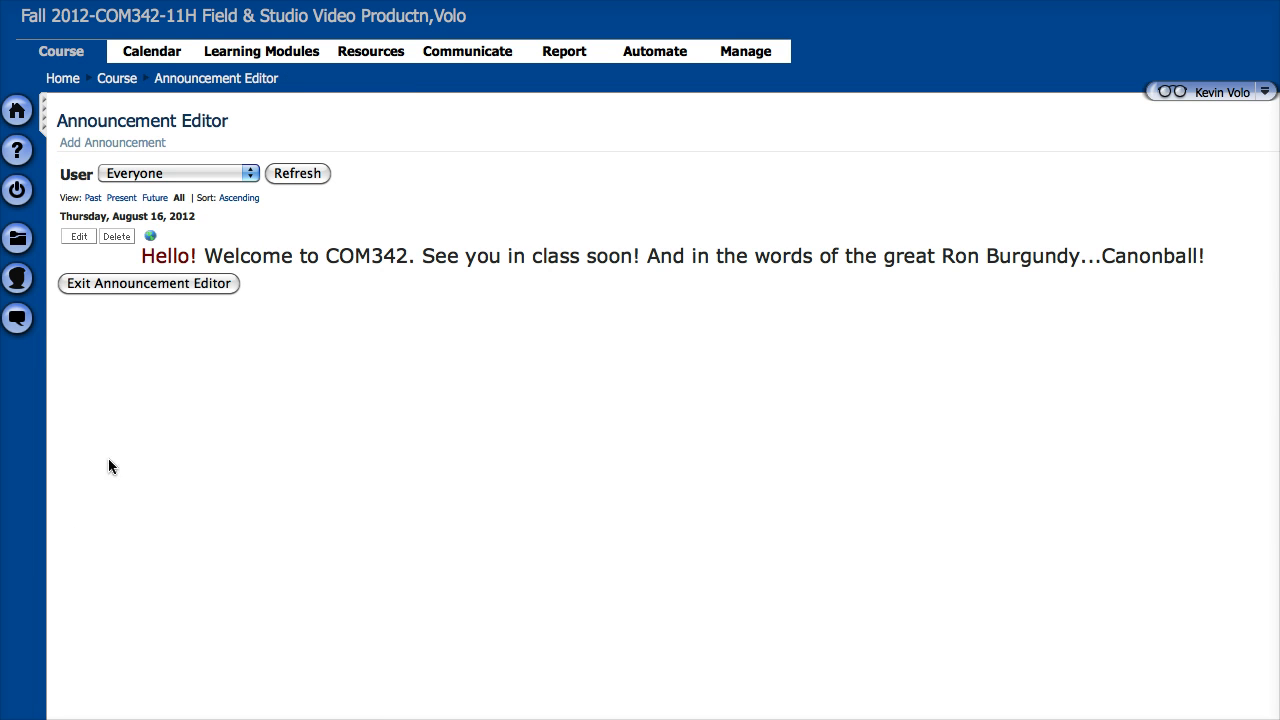
Step: Return to the course page and review the announcement's date and text under Course Announcements
click(121, 288)
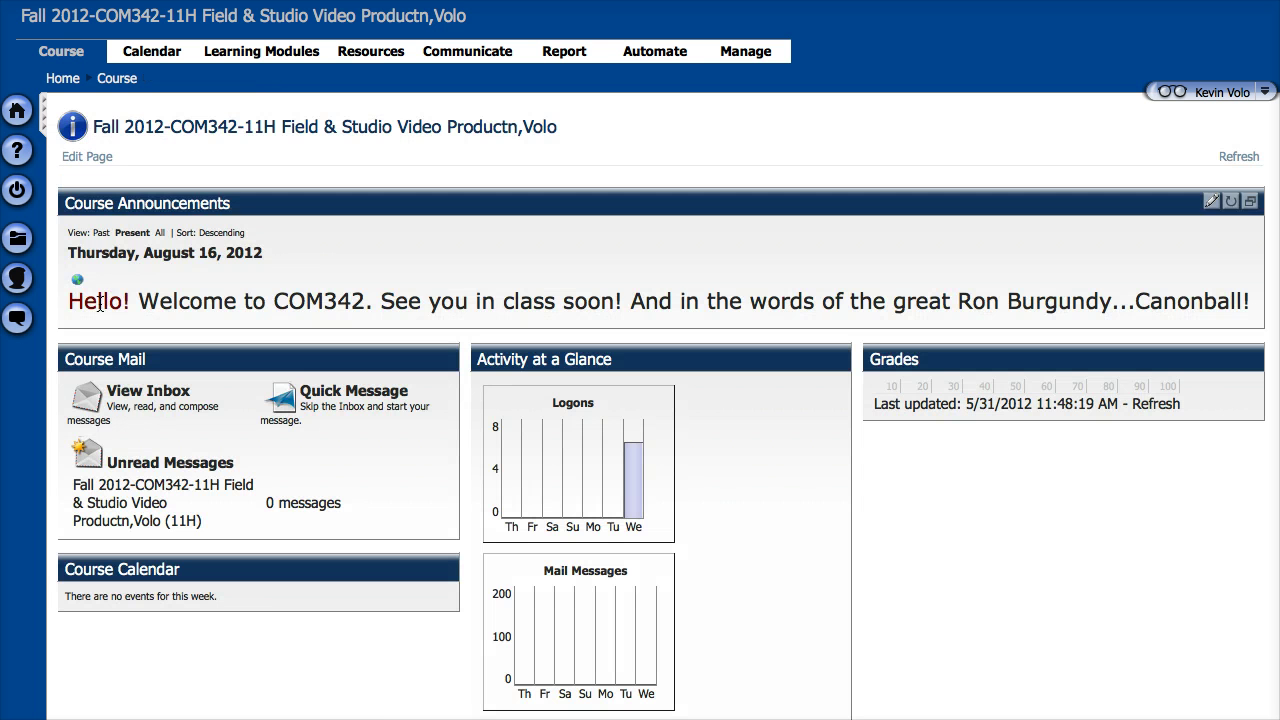
drag(98, 302, 549, 303)
triple_click(549, 303)
click(549, 303)
triple_click(291, 292)
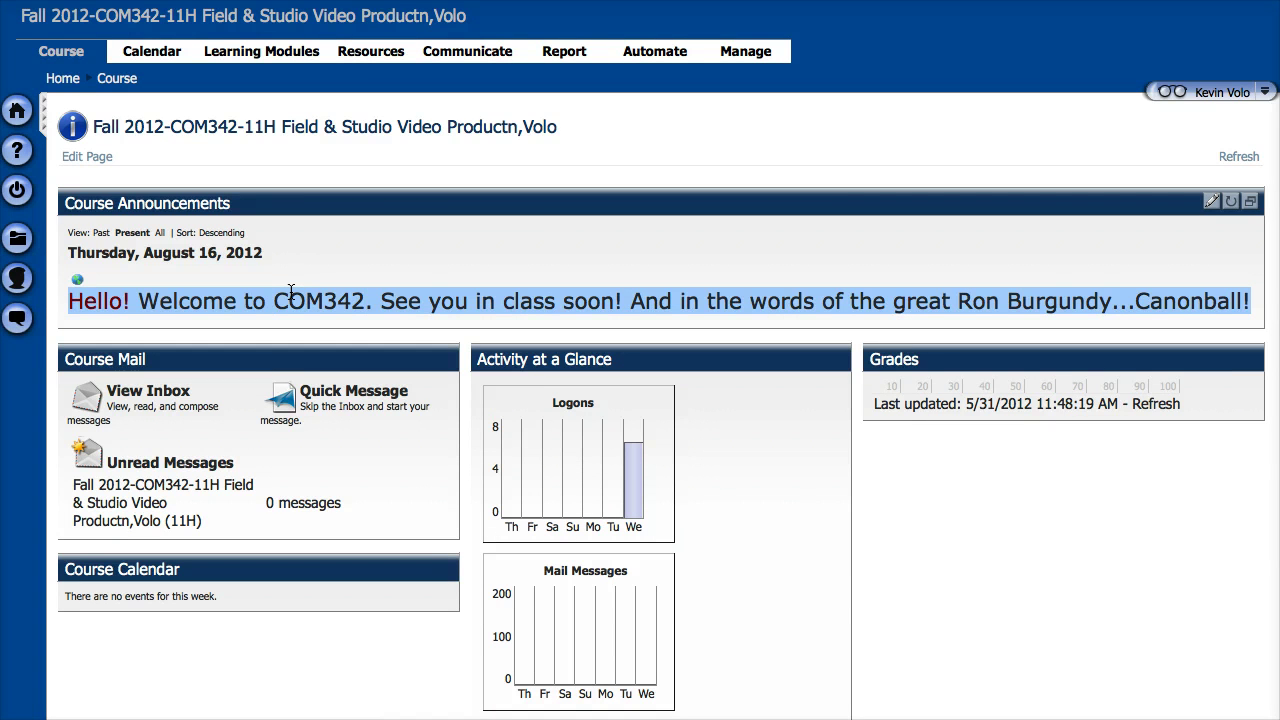
triple_click(289, 292)
click(276, 308)
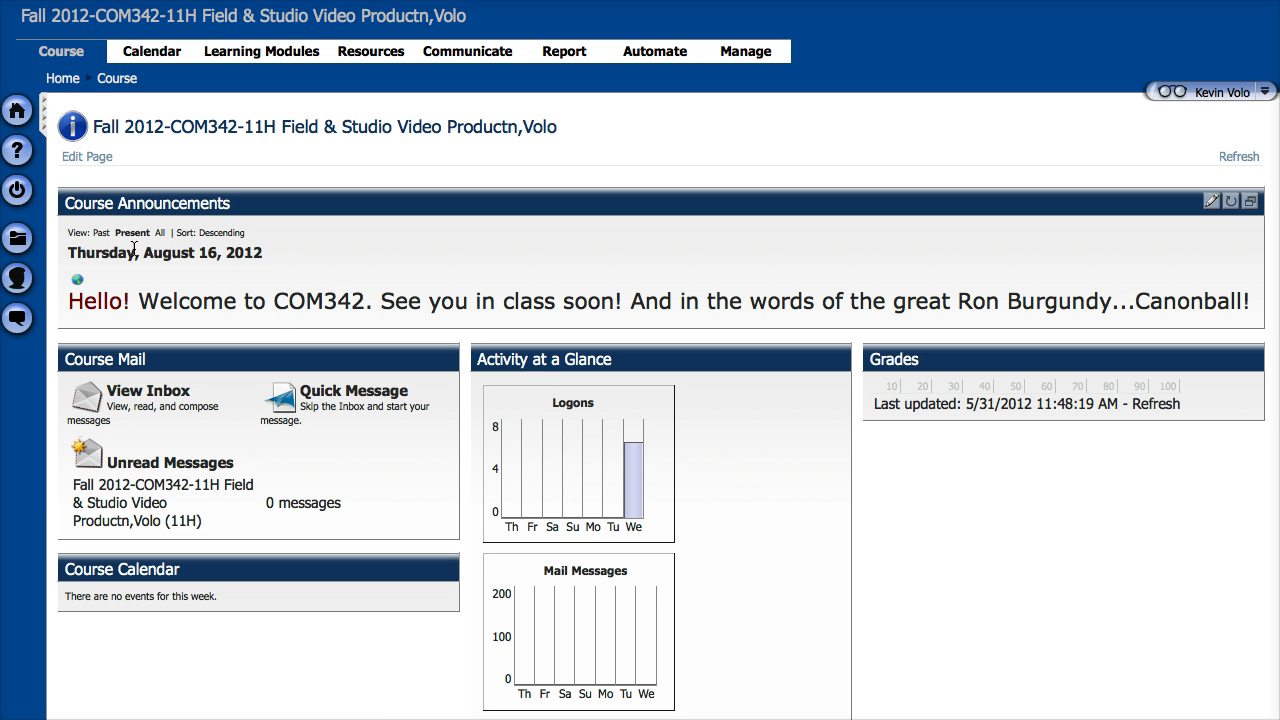
Step: Reopen the saved welcome announcement for editing and add a new line below its text
click(1209, 204)
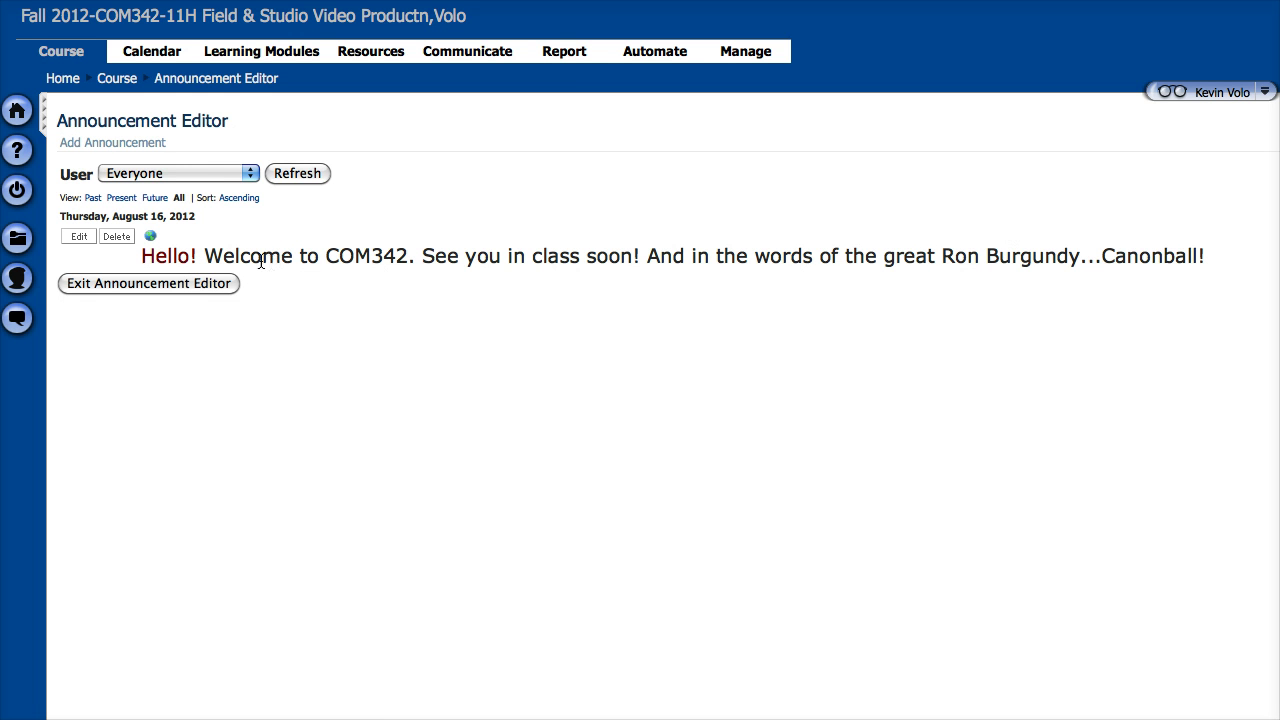
drag(318, 260, 408, 258)
triple_click(318, 258)
click(72, 242)
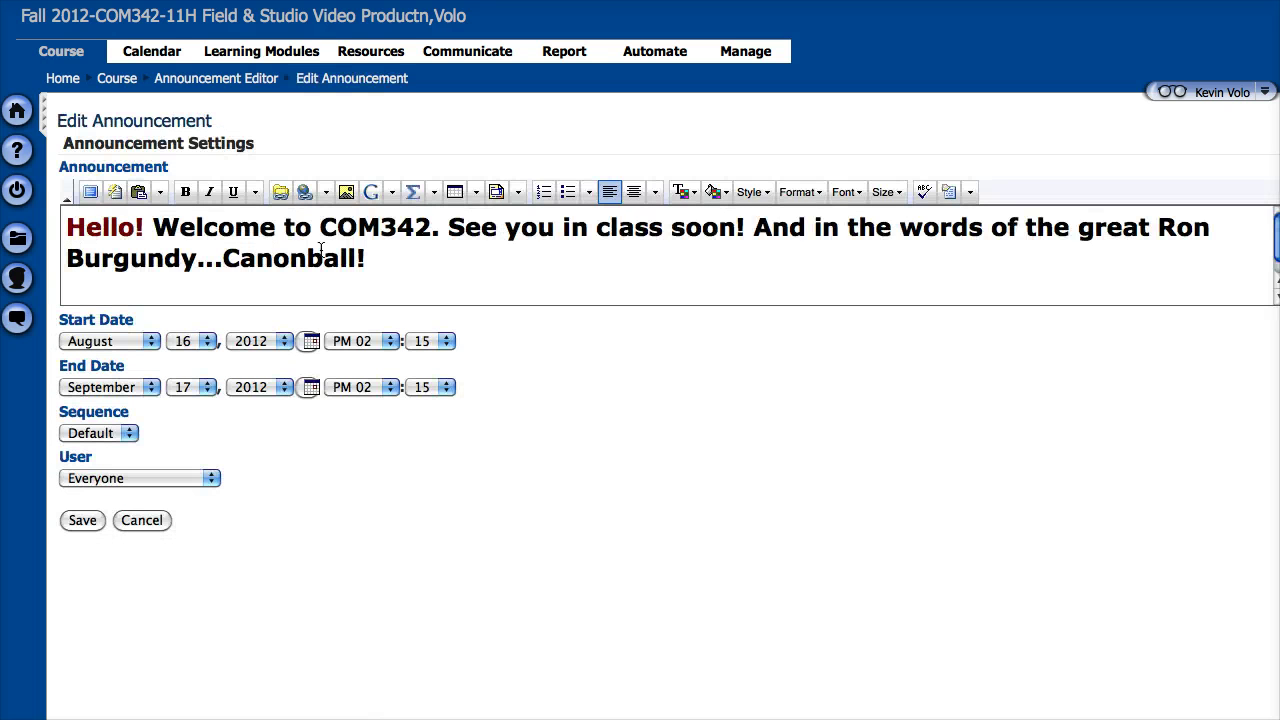
click(410, 258)
key(Return)
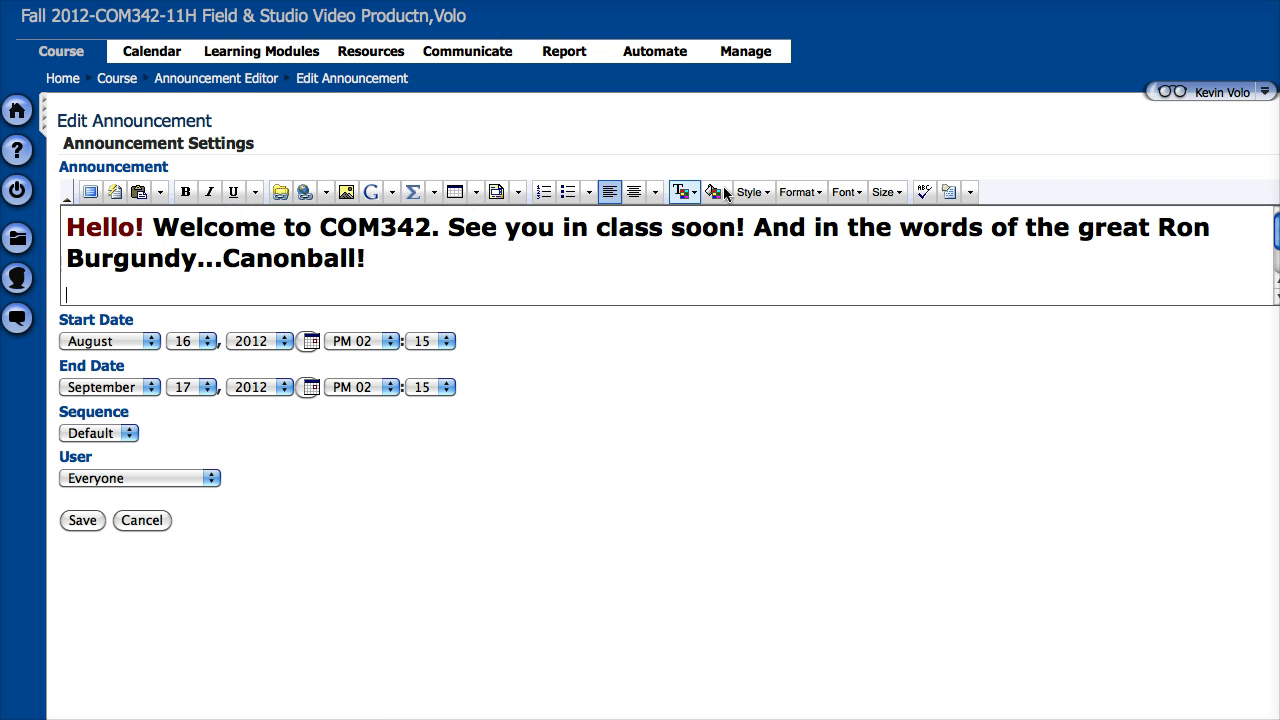
Step: Start inserting an image and upload 153048__anchorman_l.jpeg from the Desktop to the course files
click(344, 193)
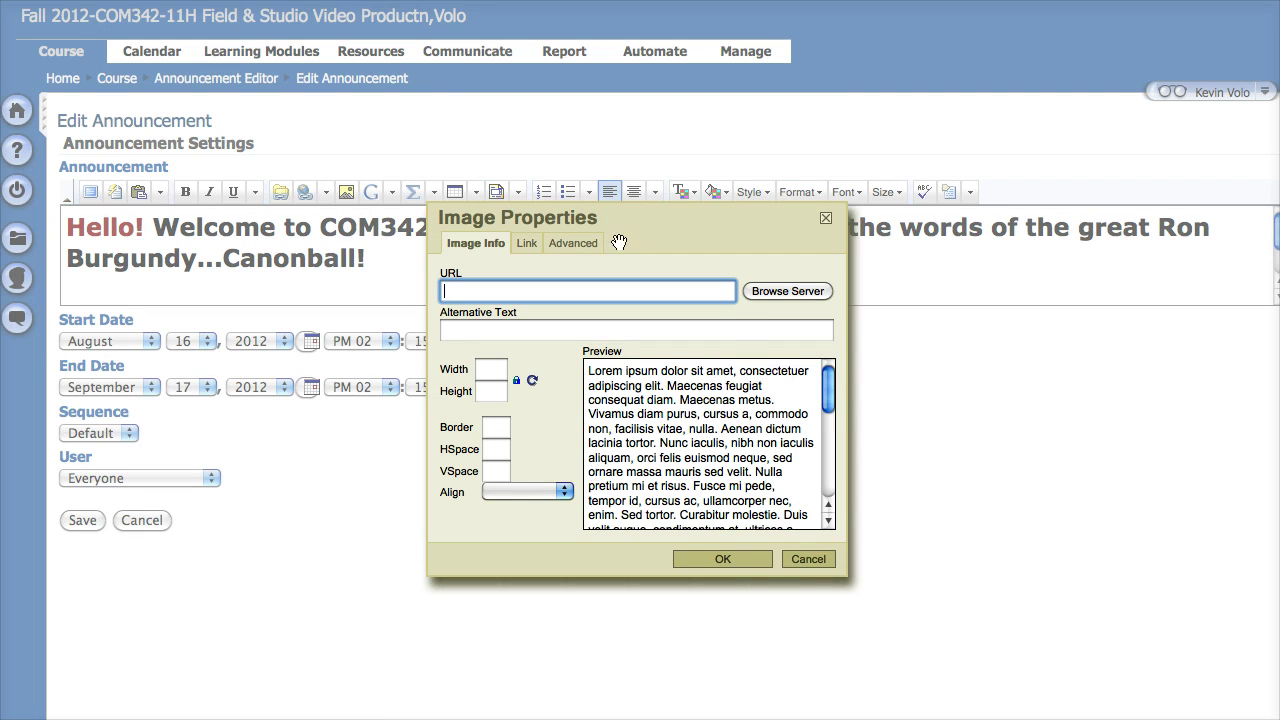
click(762, 290)
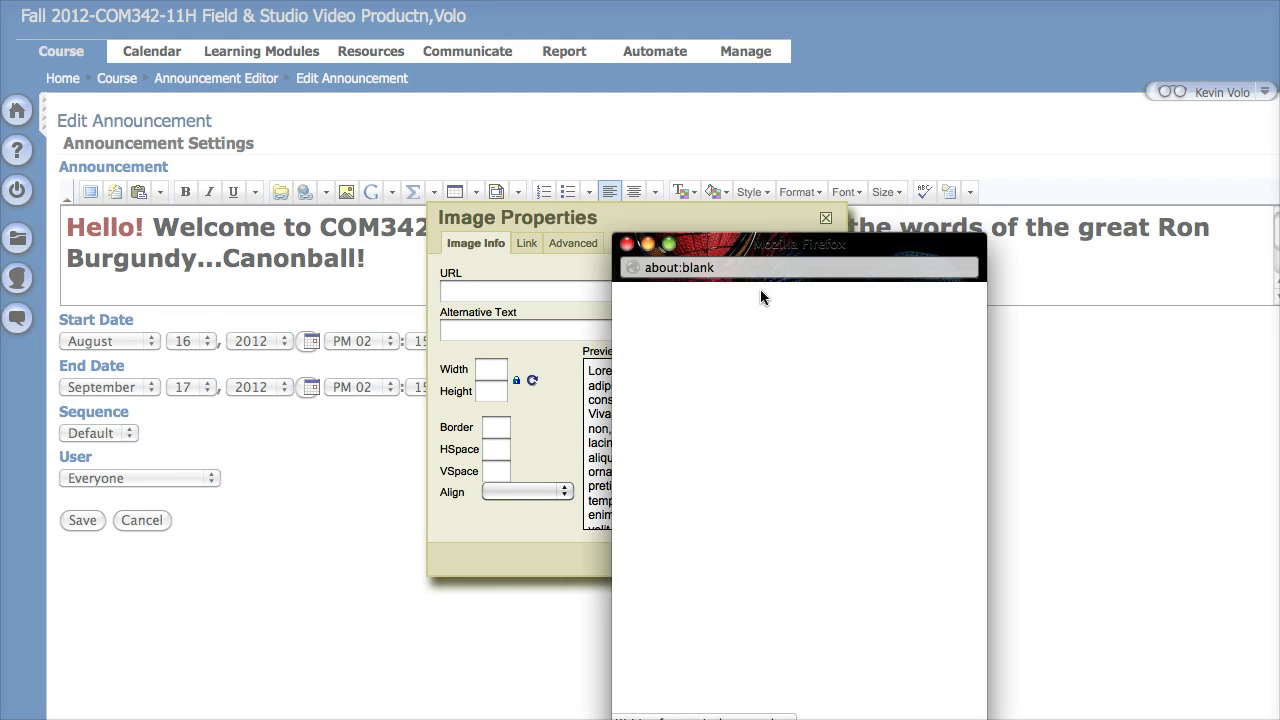
drag(783, 255, 737, 129)
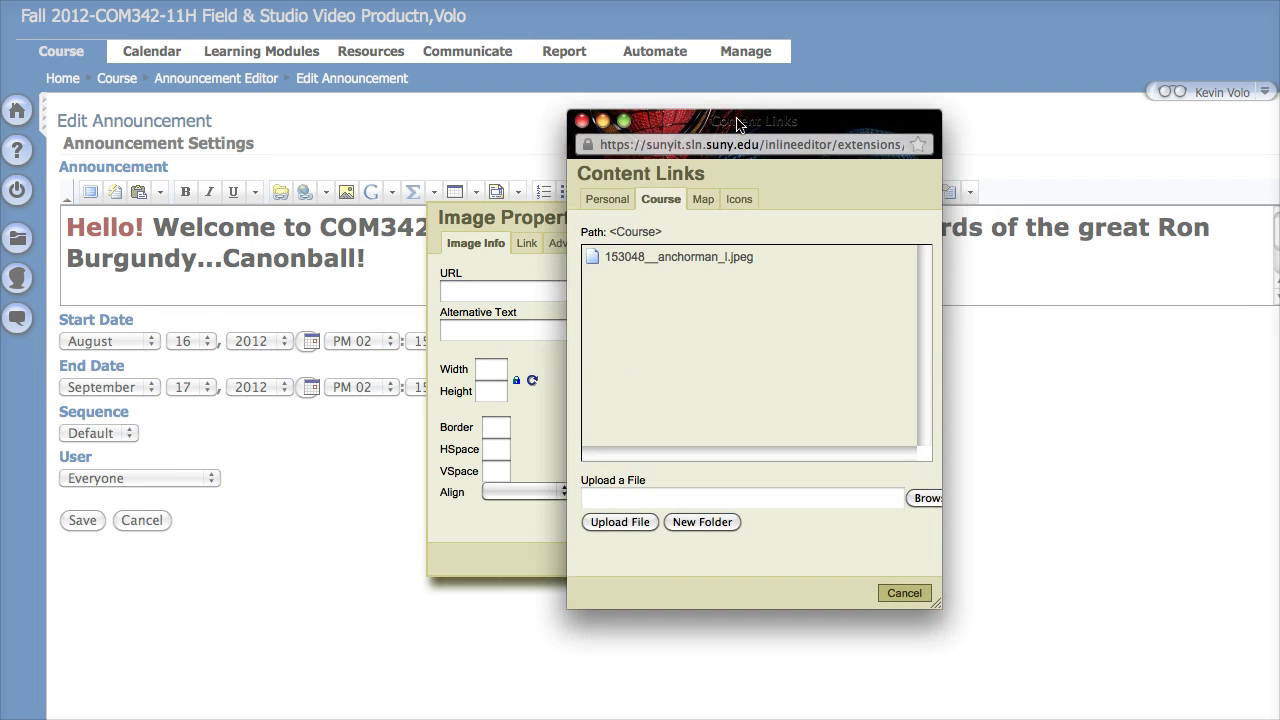
click(928, 496)
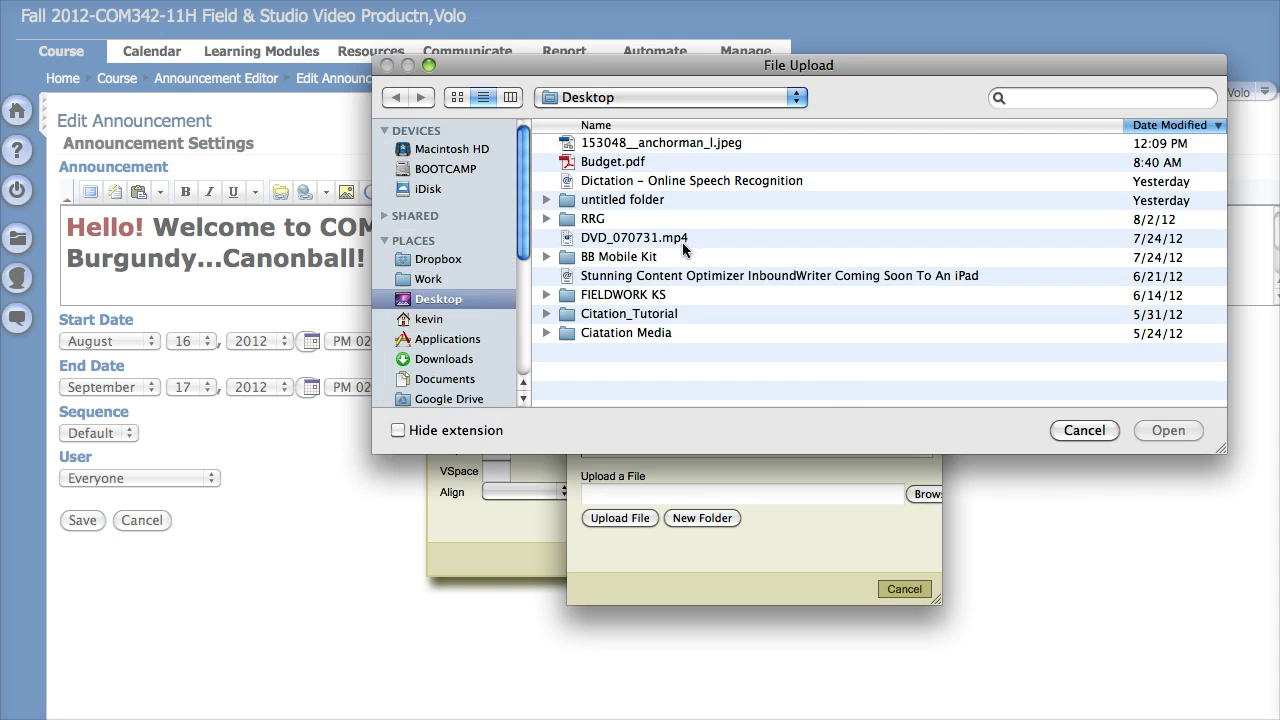
click(612, 148)
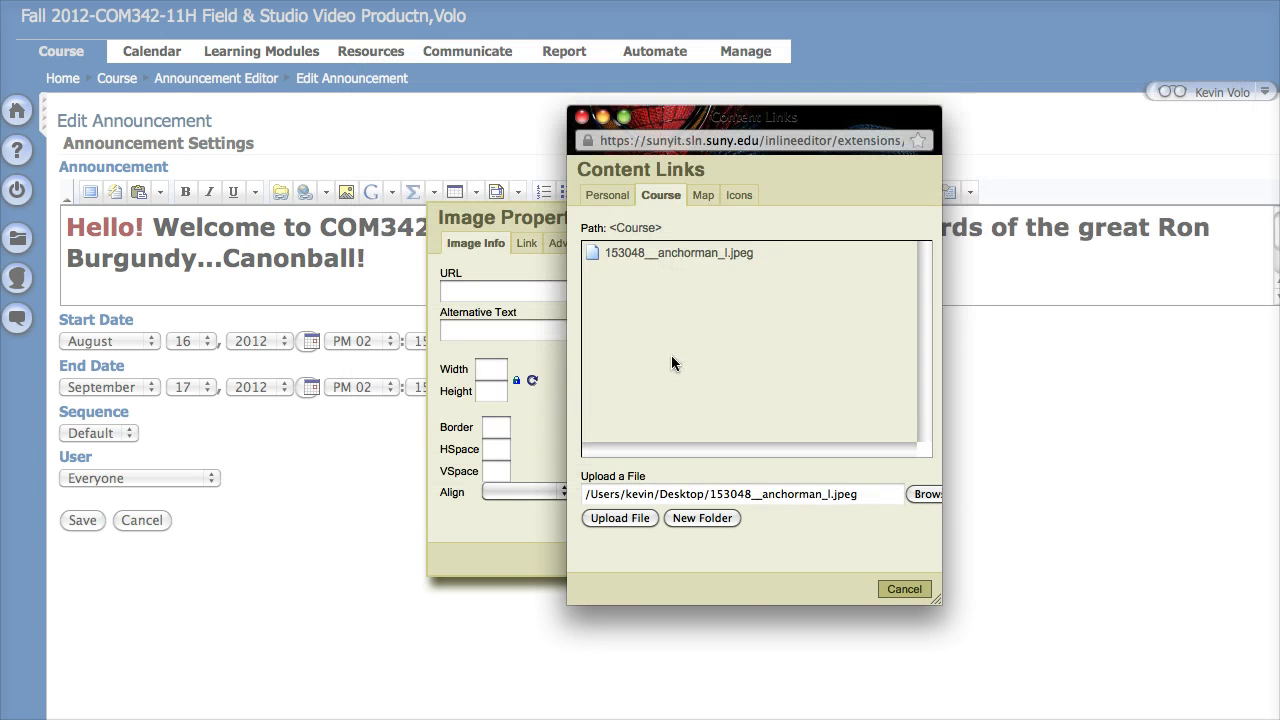
click(620, 518)
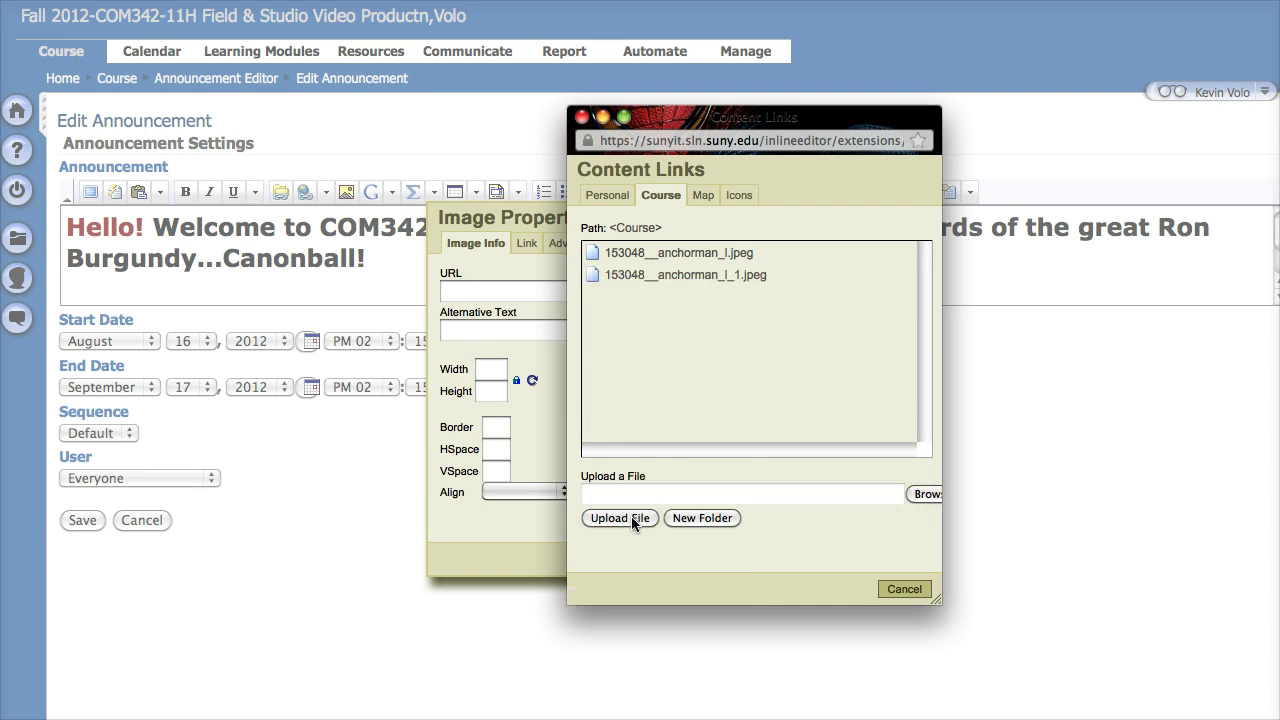
Step: Insert 153048__anchorman_l.jpeg below the announcement text, save the announcement, and review it on the course page
click(666, 256)
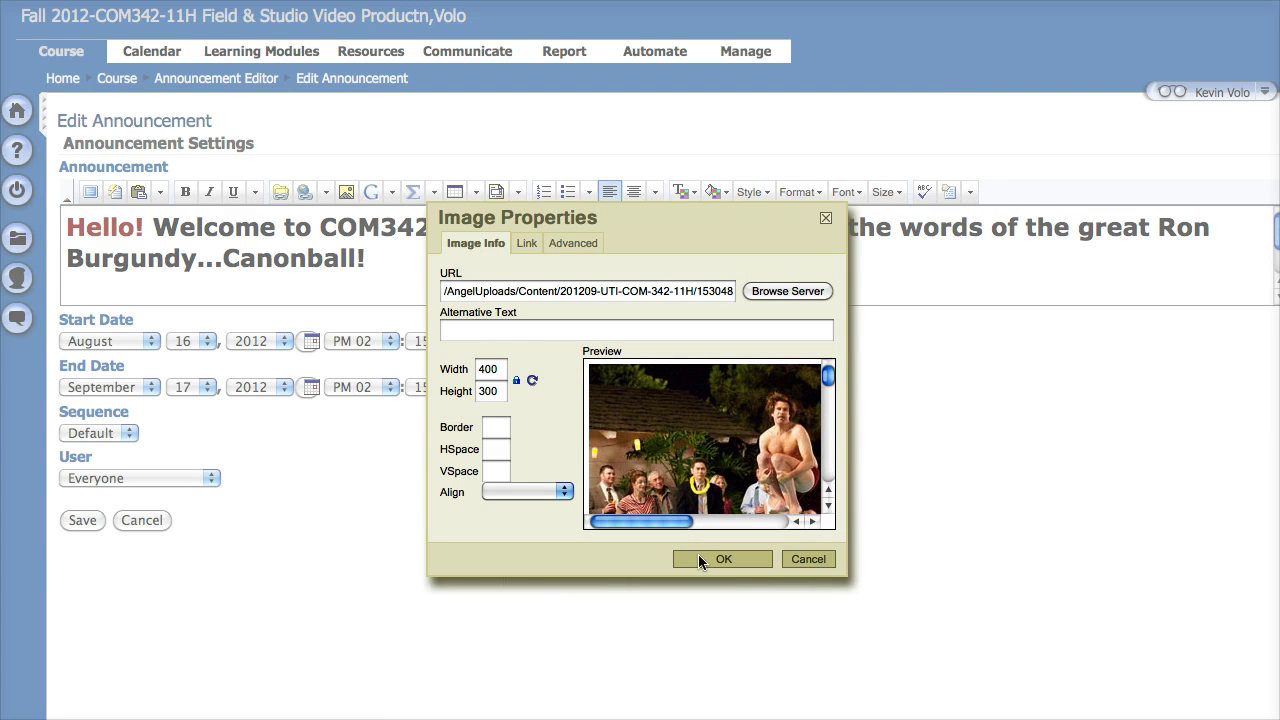
click(698, 554)
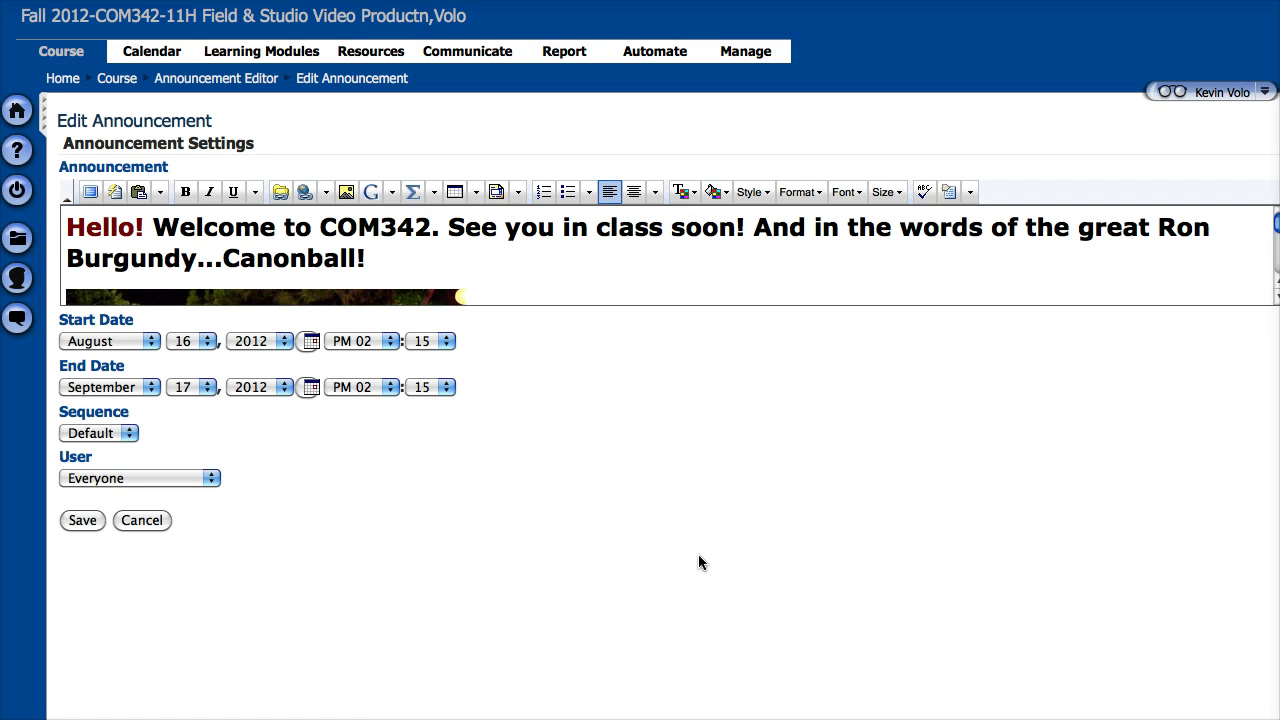
click(82, 521)
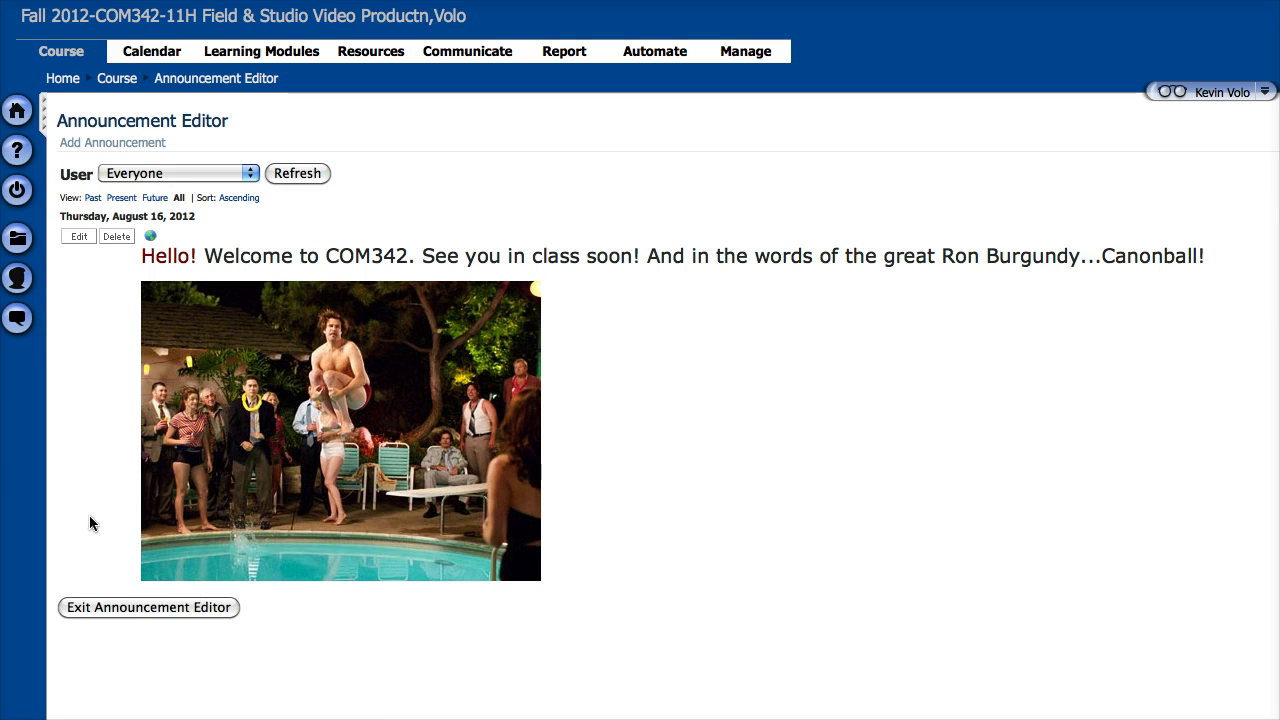
click(136, 607)
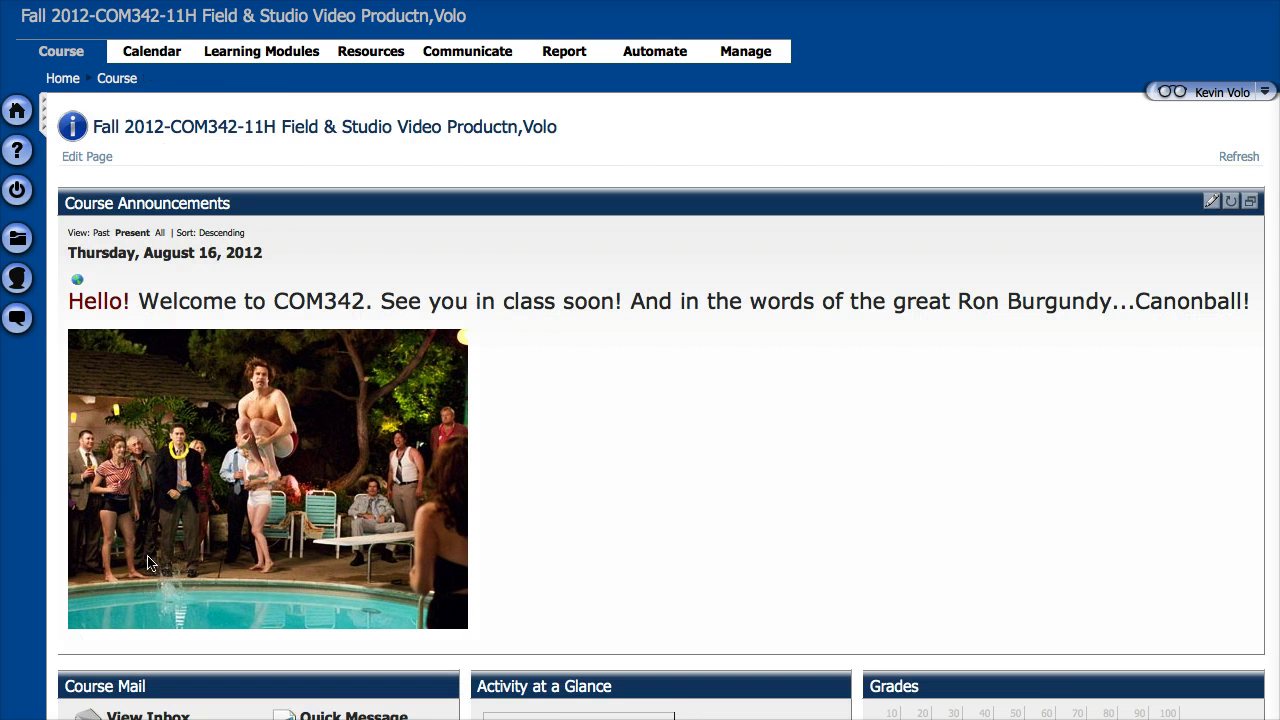
scroll(165, 525, down, 1)
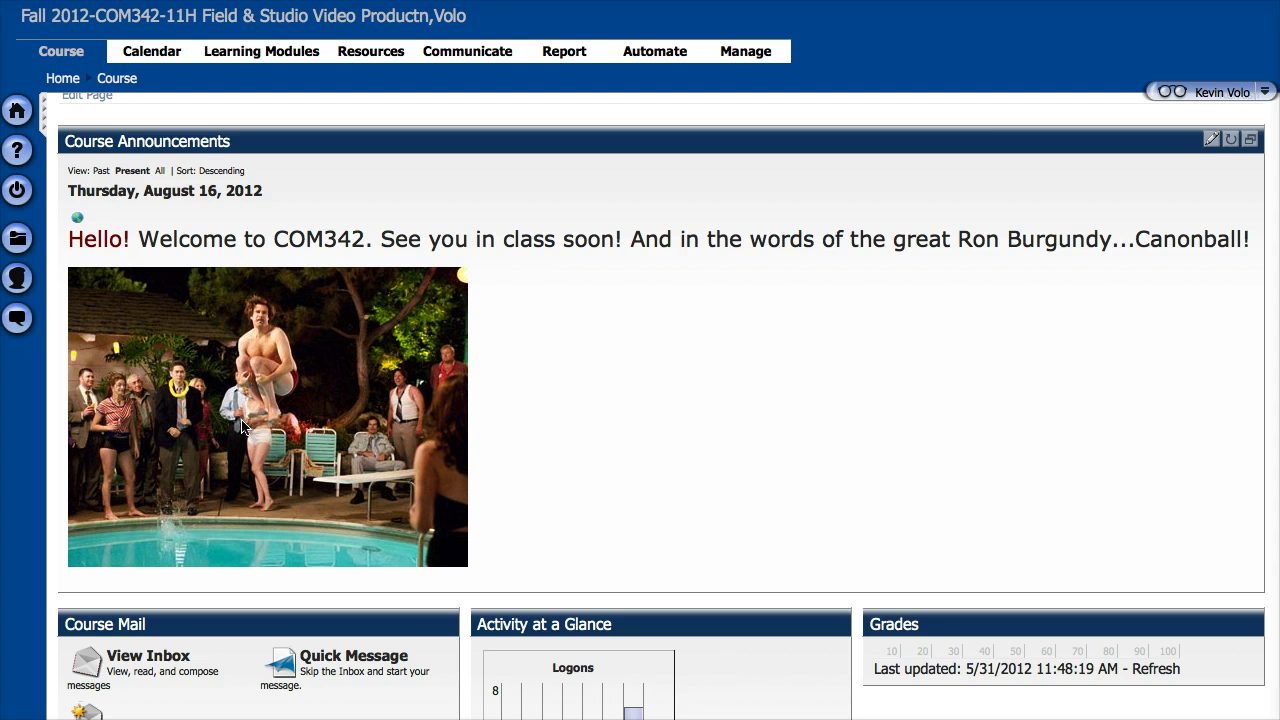
scroll(500, 200, up, 1)
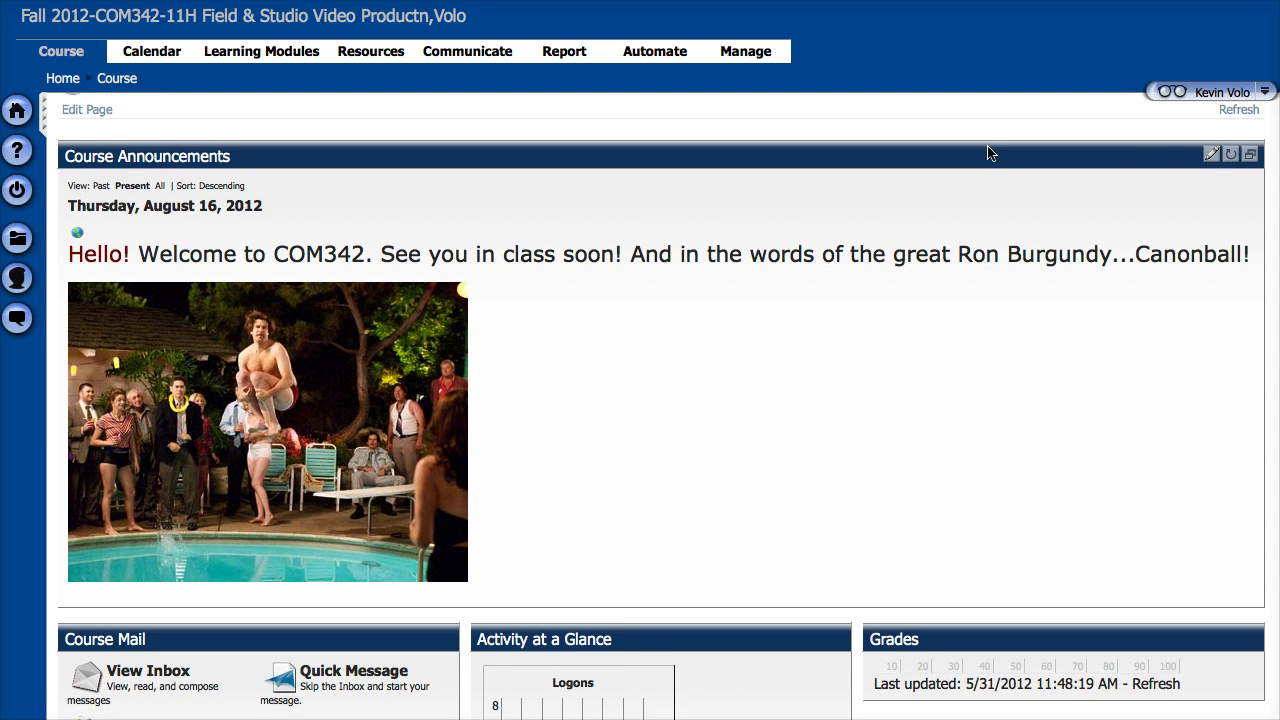
Step: Reopen the welcome announcement for editing and delete the picture below its text
click(1212, 156)
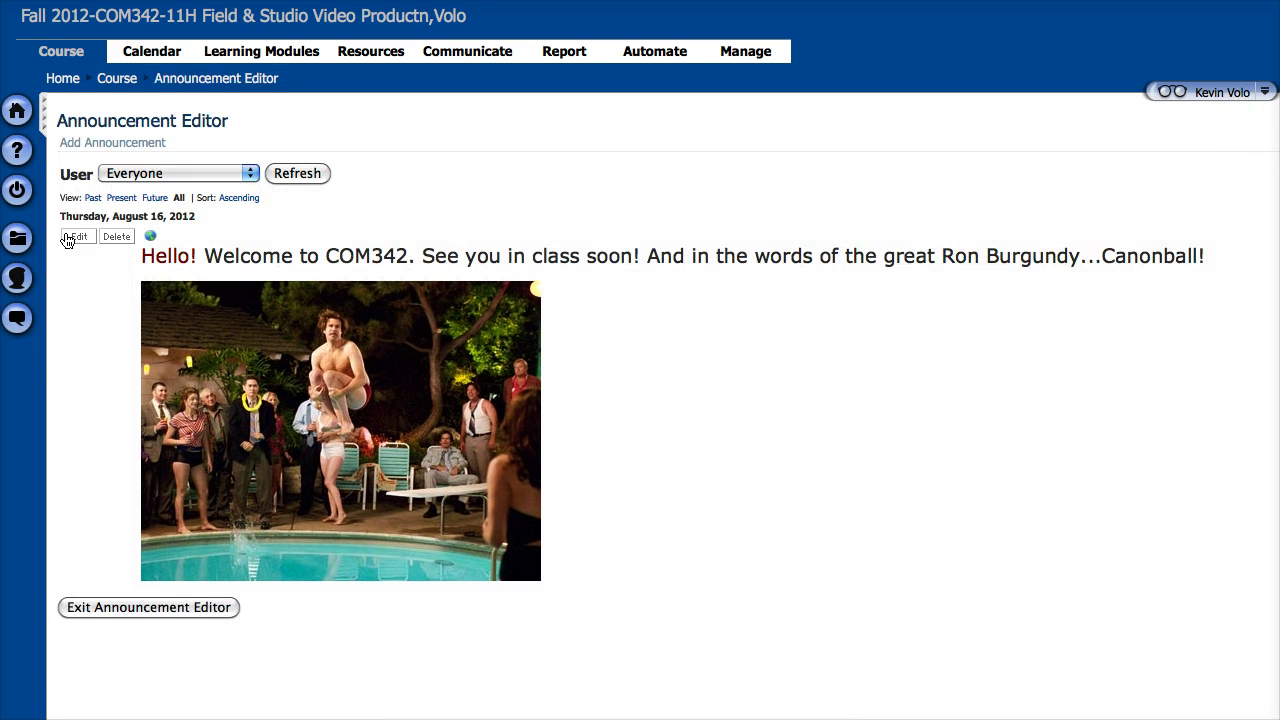
click(78, 246)
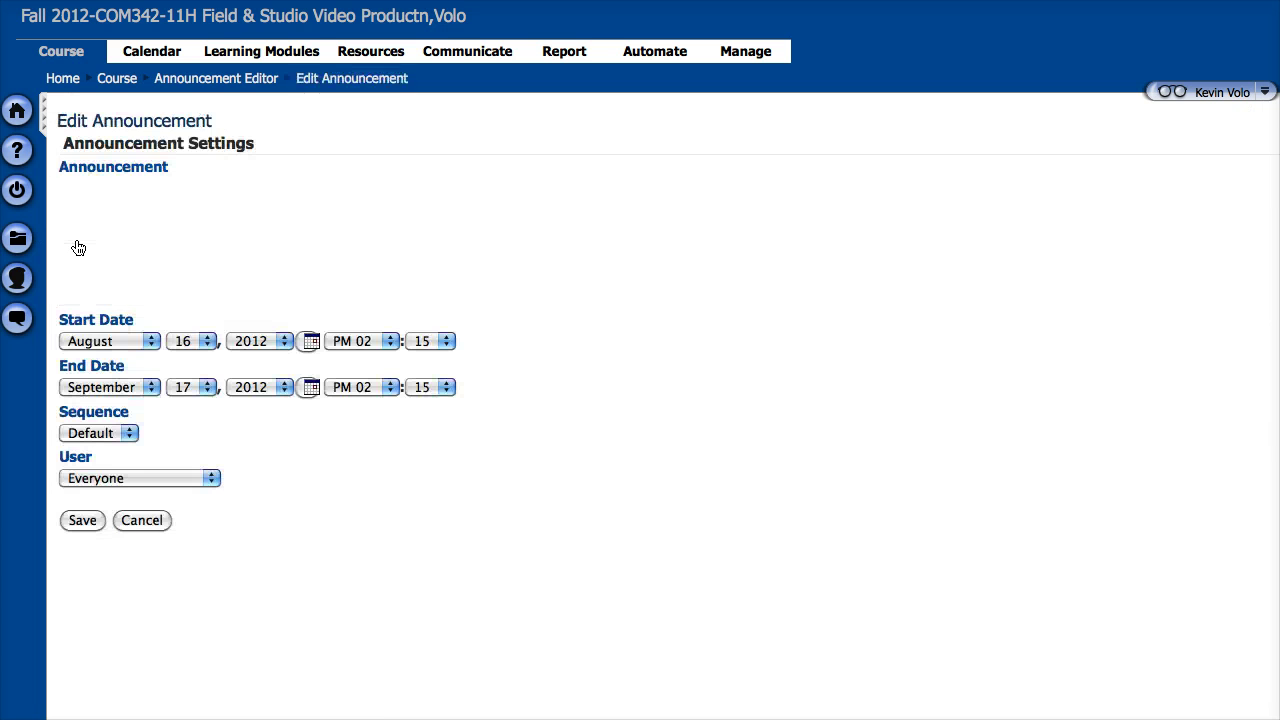
scroll(321, 280, down, 1)
click(321, 280)
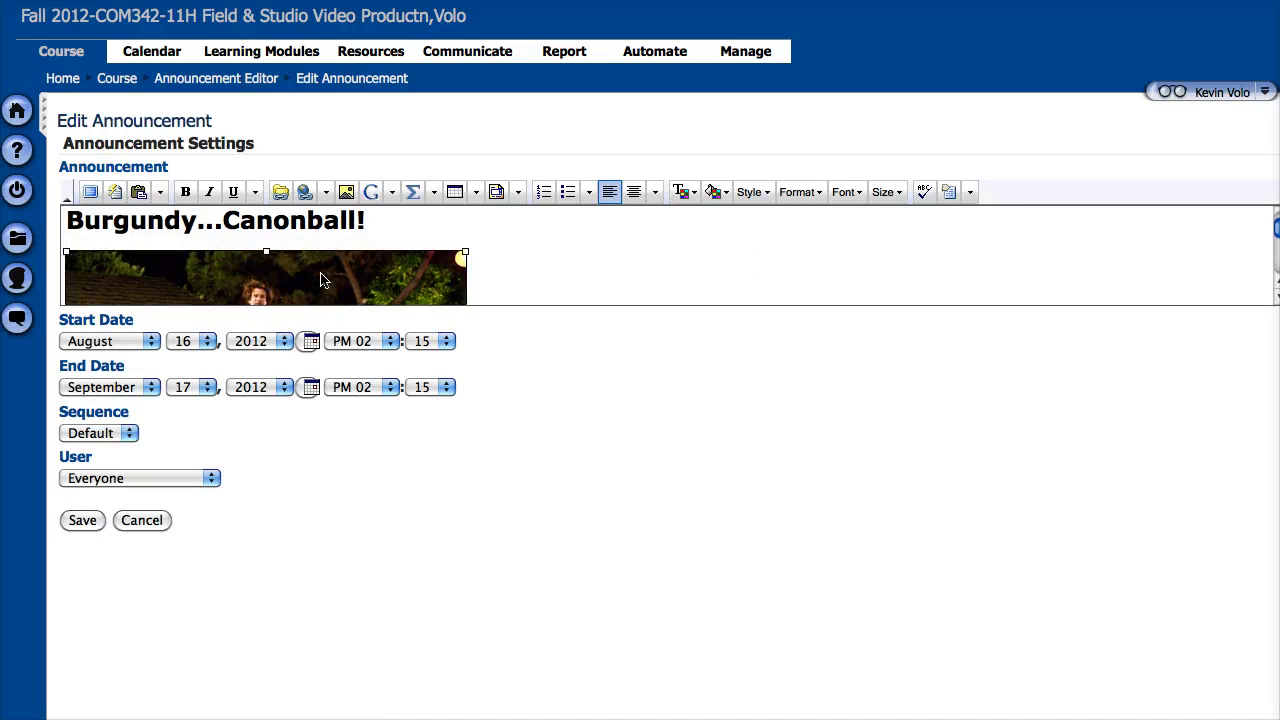
key(BackSpace)
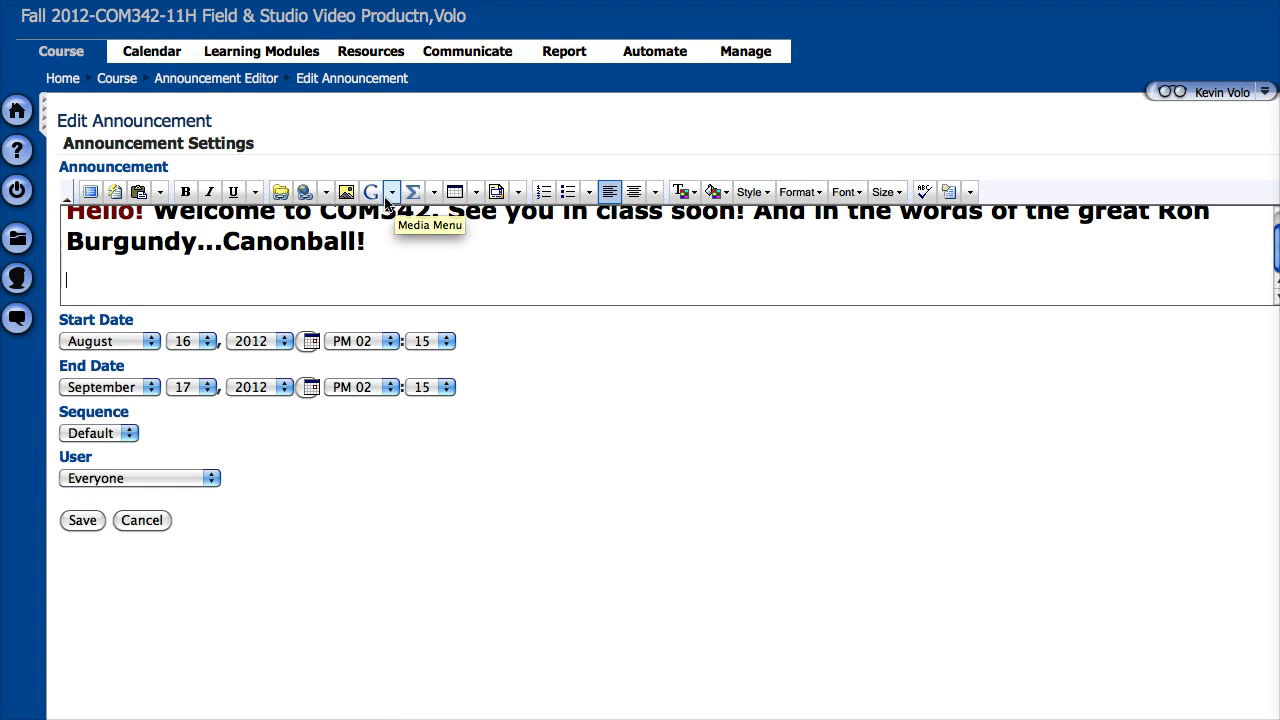
Step: Search YouTube videos through Google Media for "ron burgandy cannonball" and embed "Anchorman: Legend of Ron Burgundy Cannonball Scene" below the announcement text
click(392, 194)
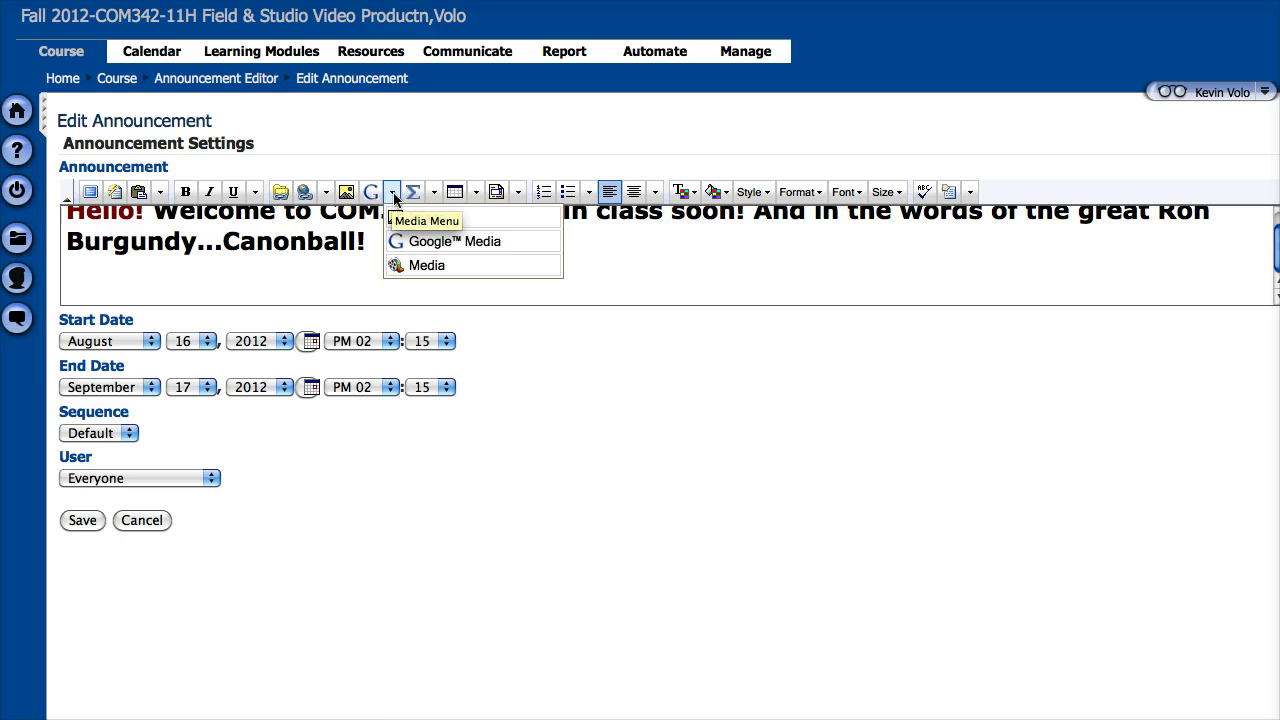
click(455, 241)
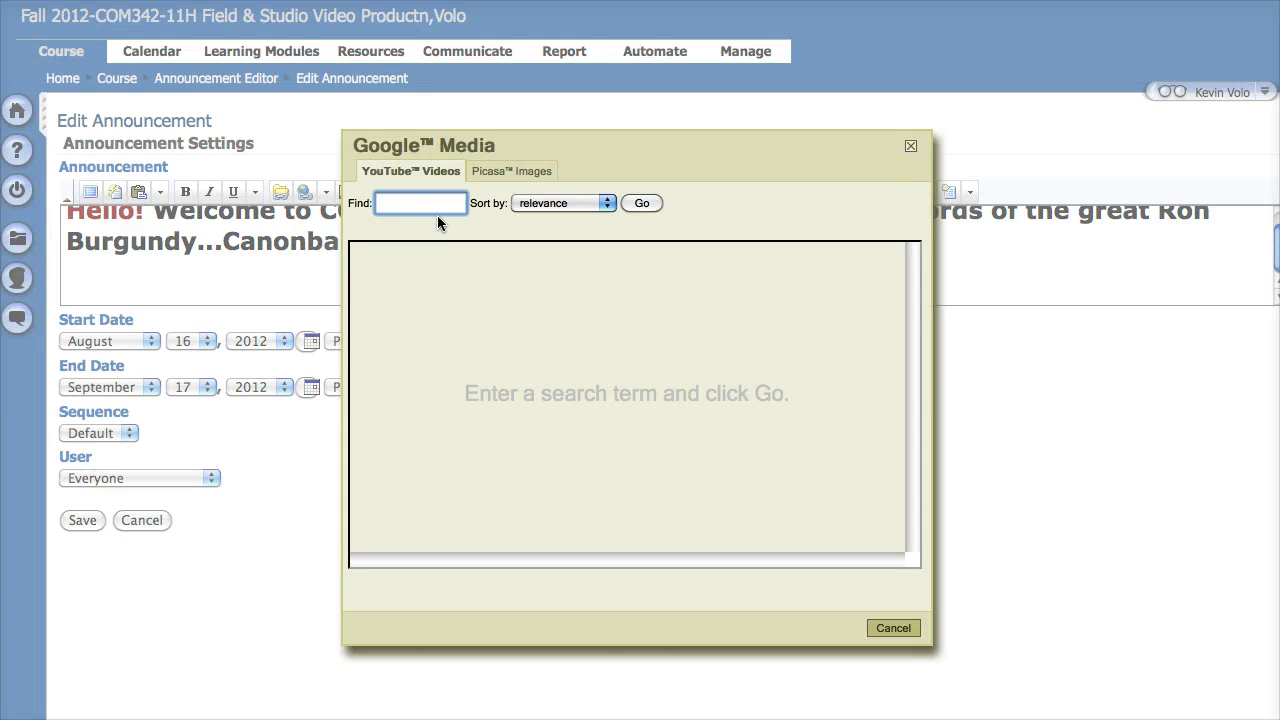
text(ro)
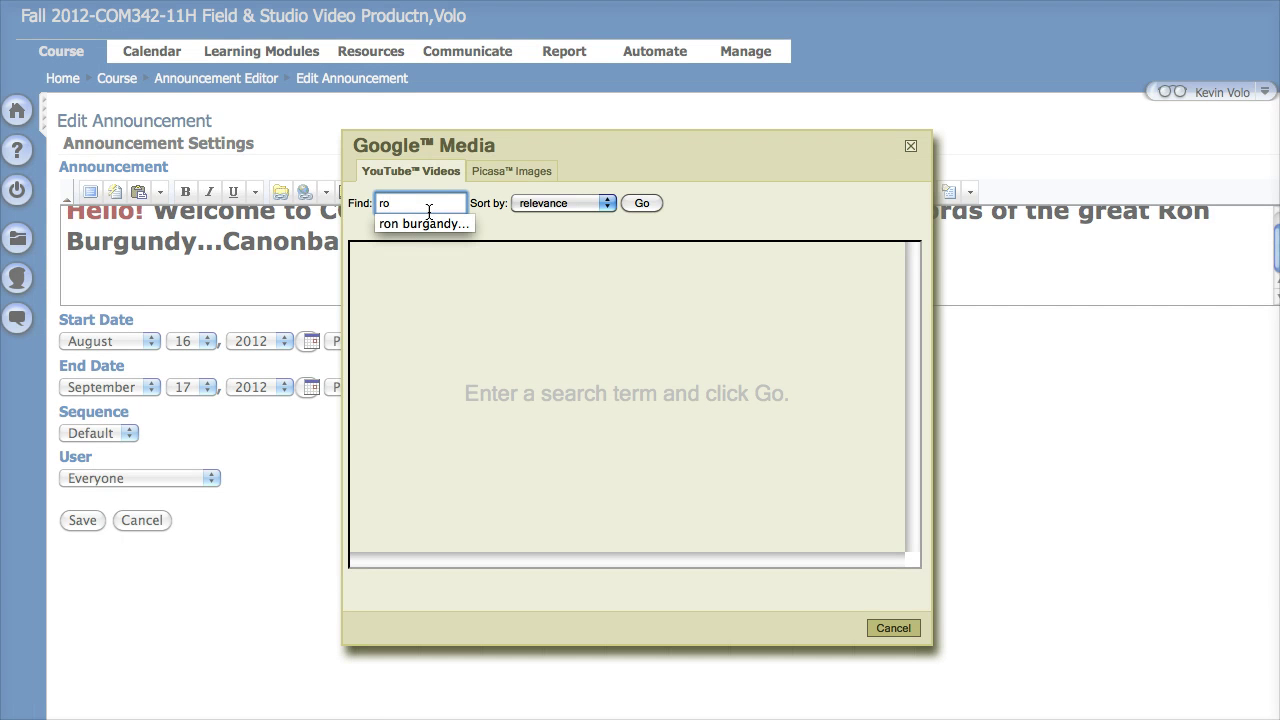
click(414, 222)
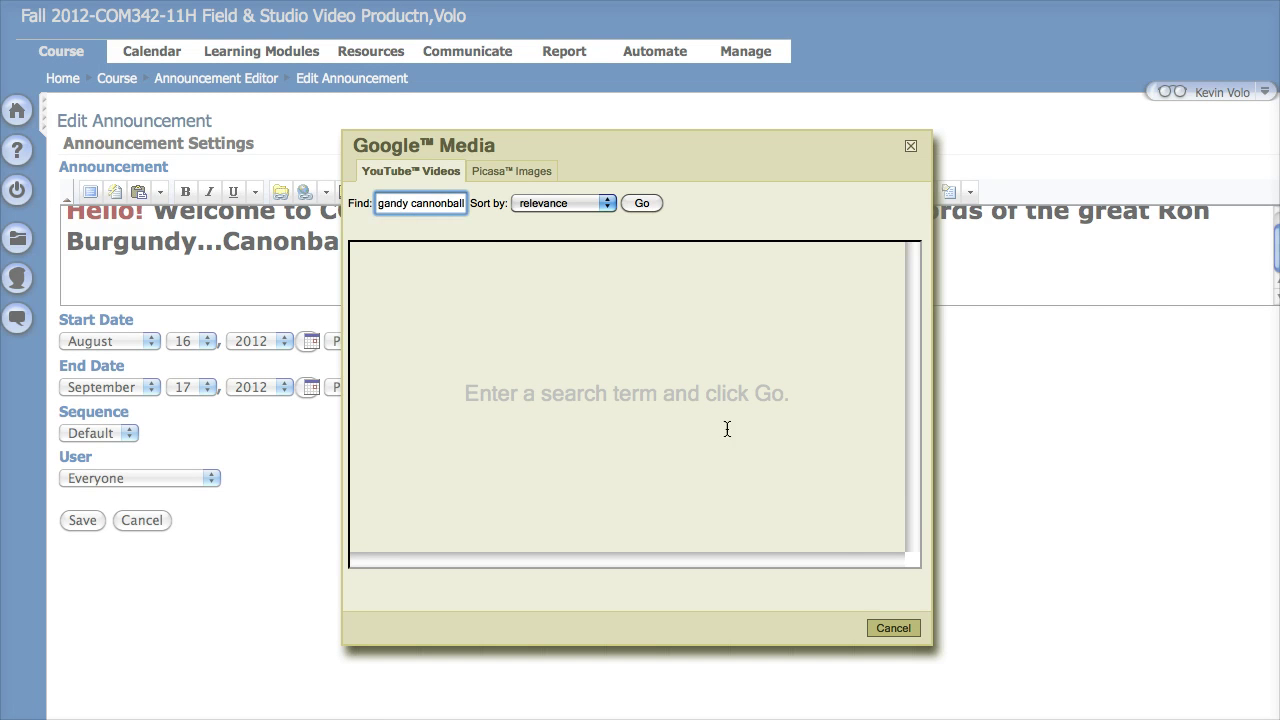
click(641, 204)
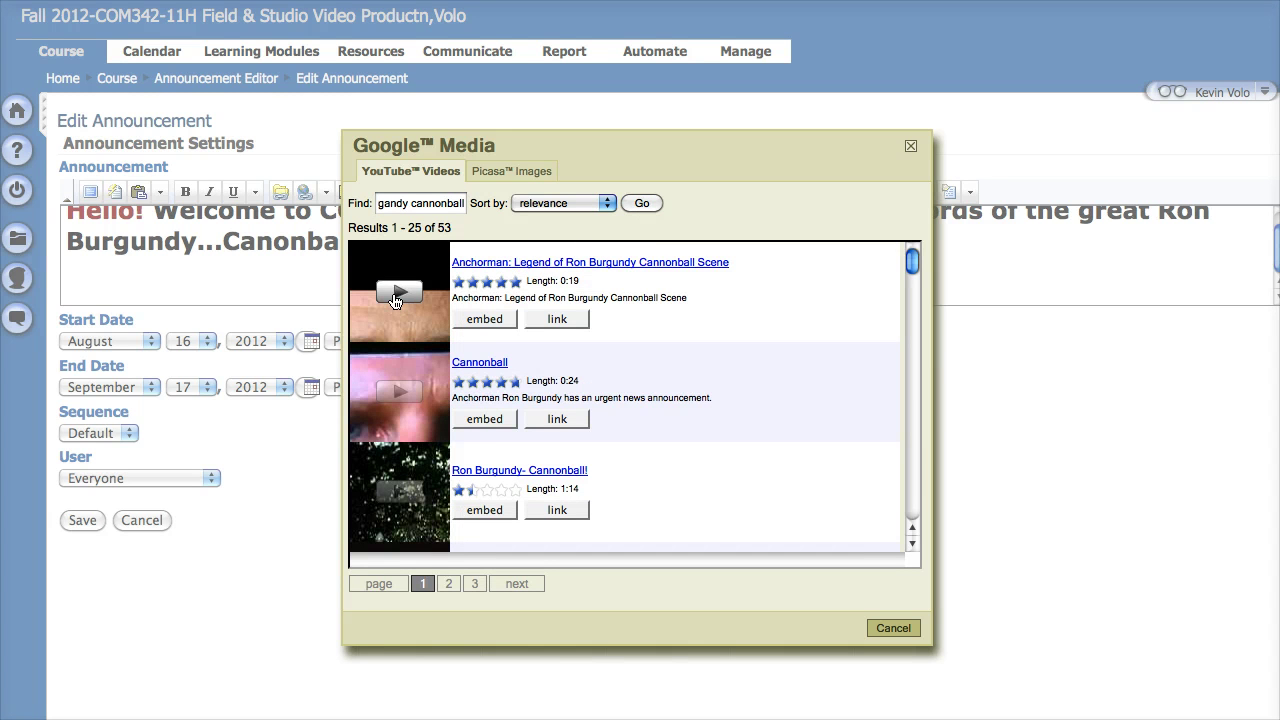
click(487, 322)
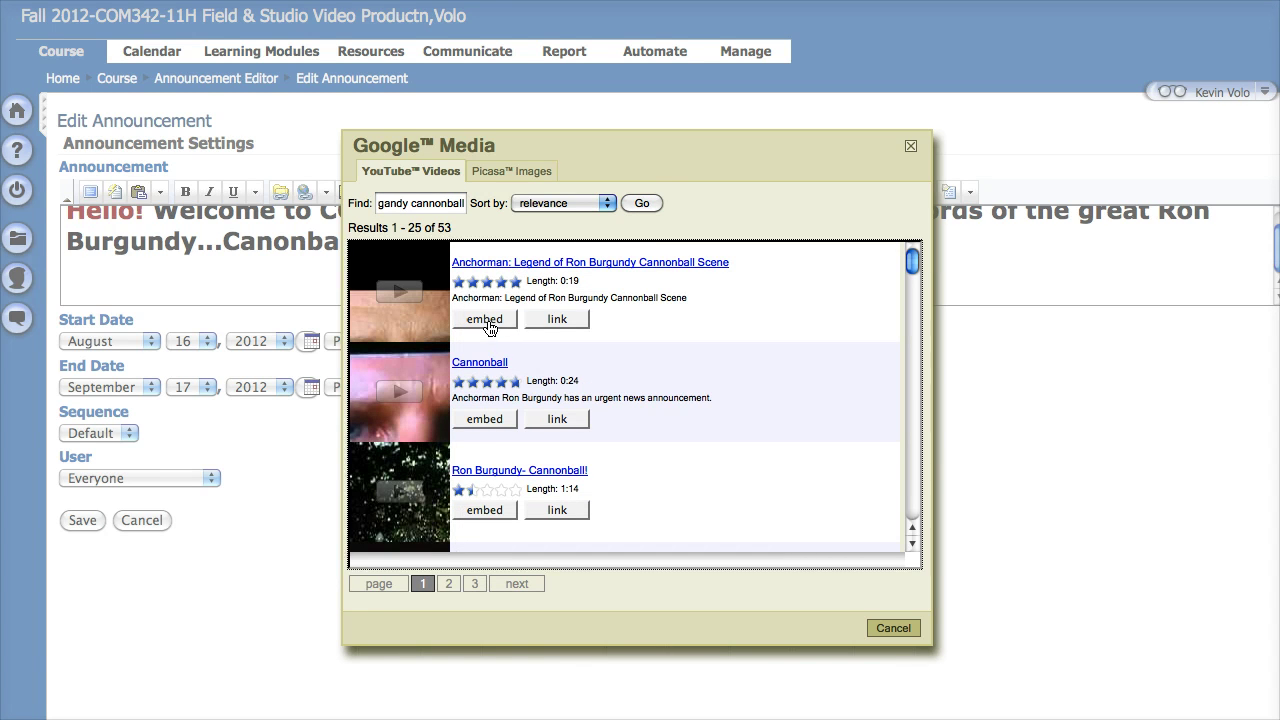
Step: Save the announcement with the embedded video and return to the course page to review it
click(83, 521)
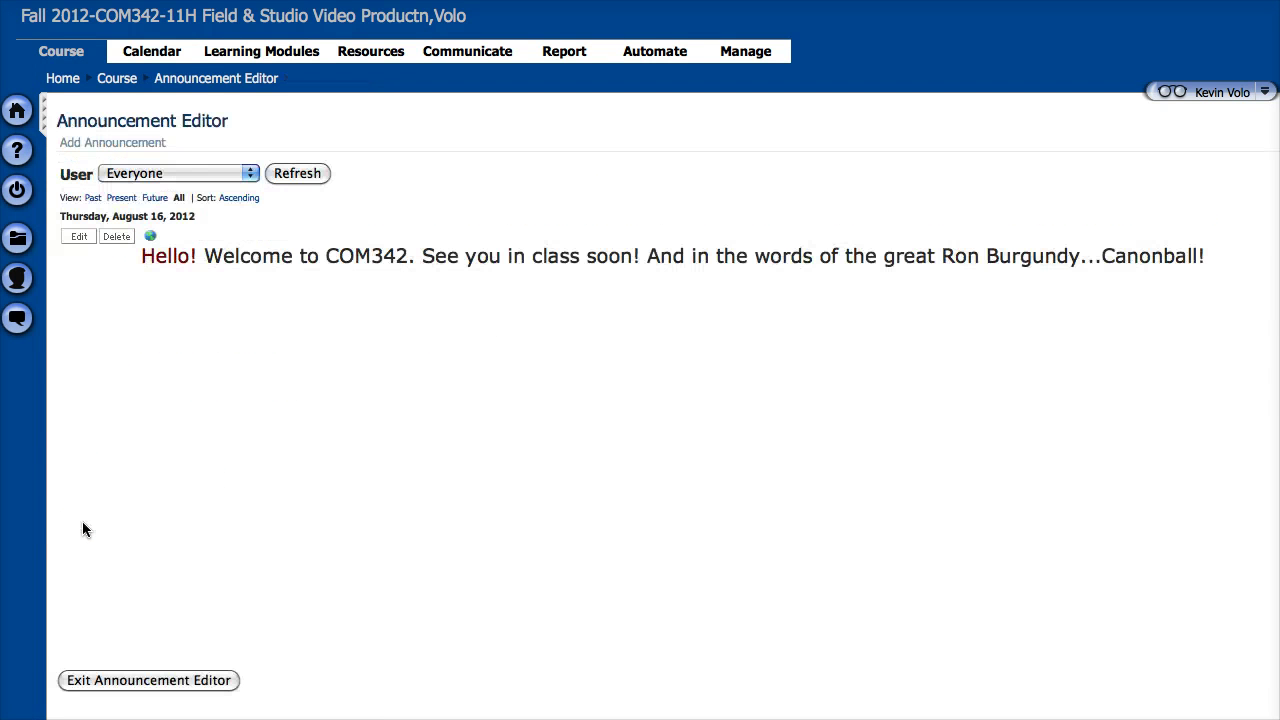
click(190, 682)
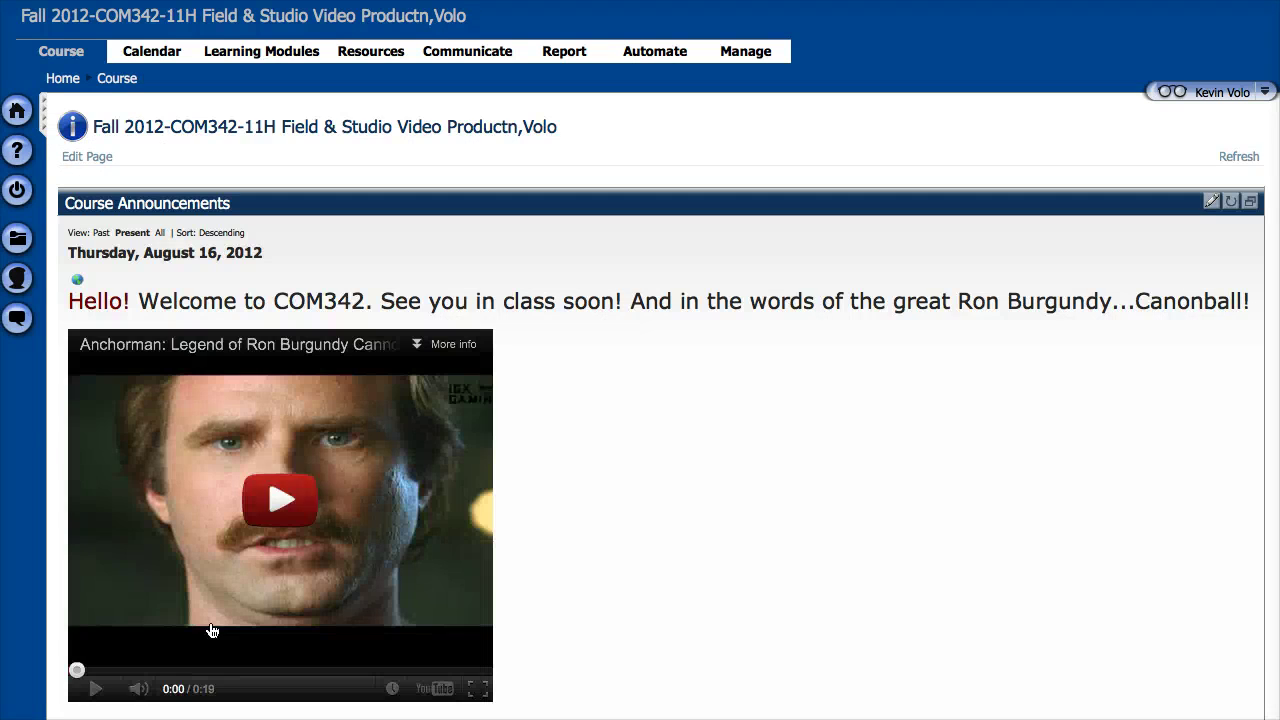
scroll(577, 578, down, 1)
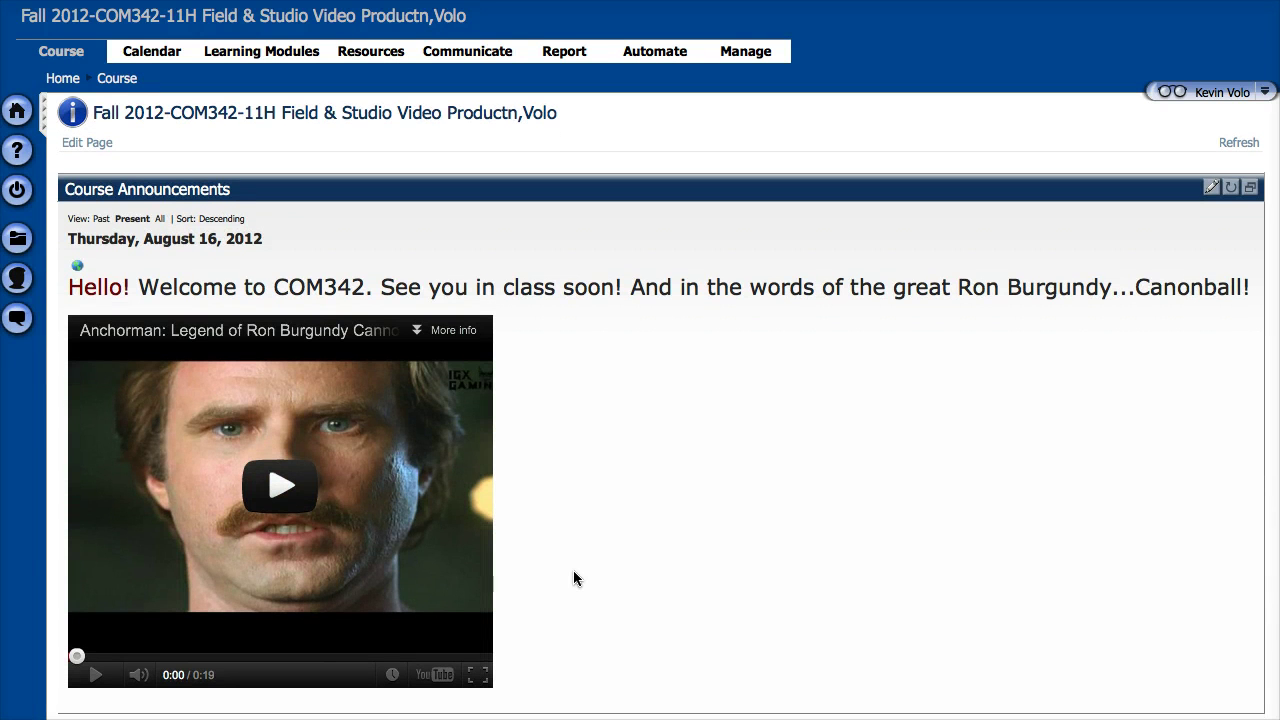